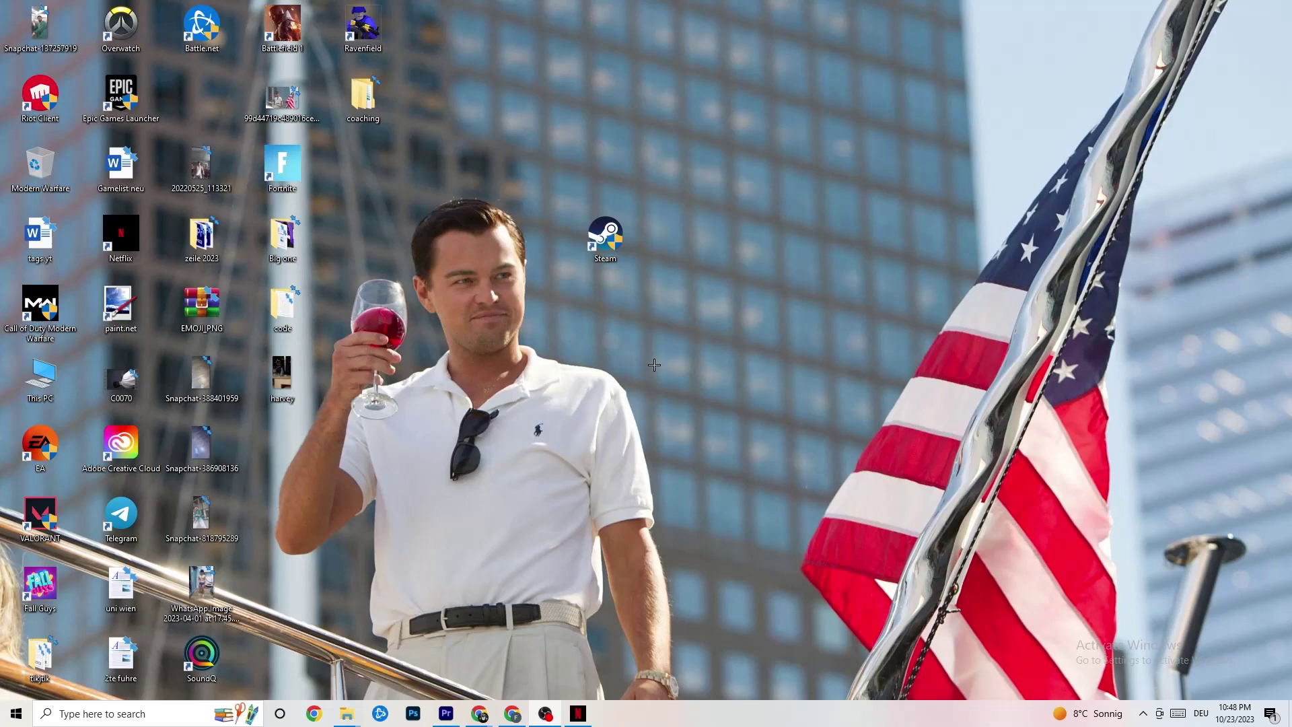
# Open Windows Settings from the Start menu and go to Update & Security.
pyautogui.click(27, 719)
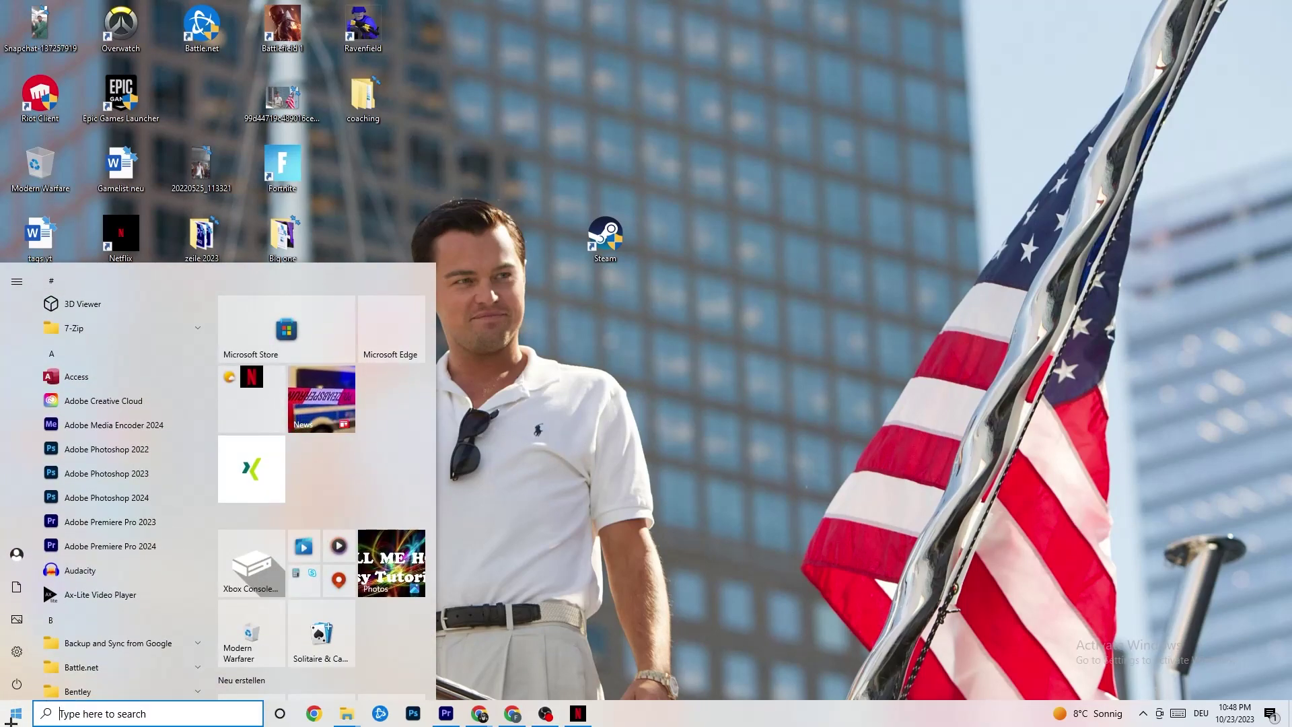
pyautogui.click(17, 651)
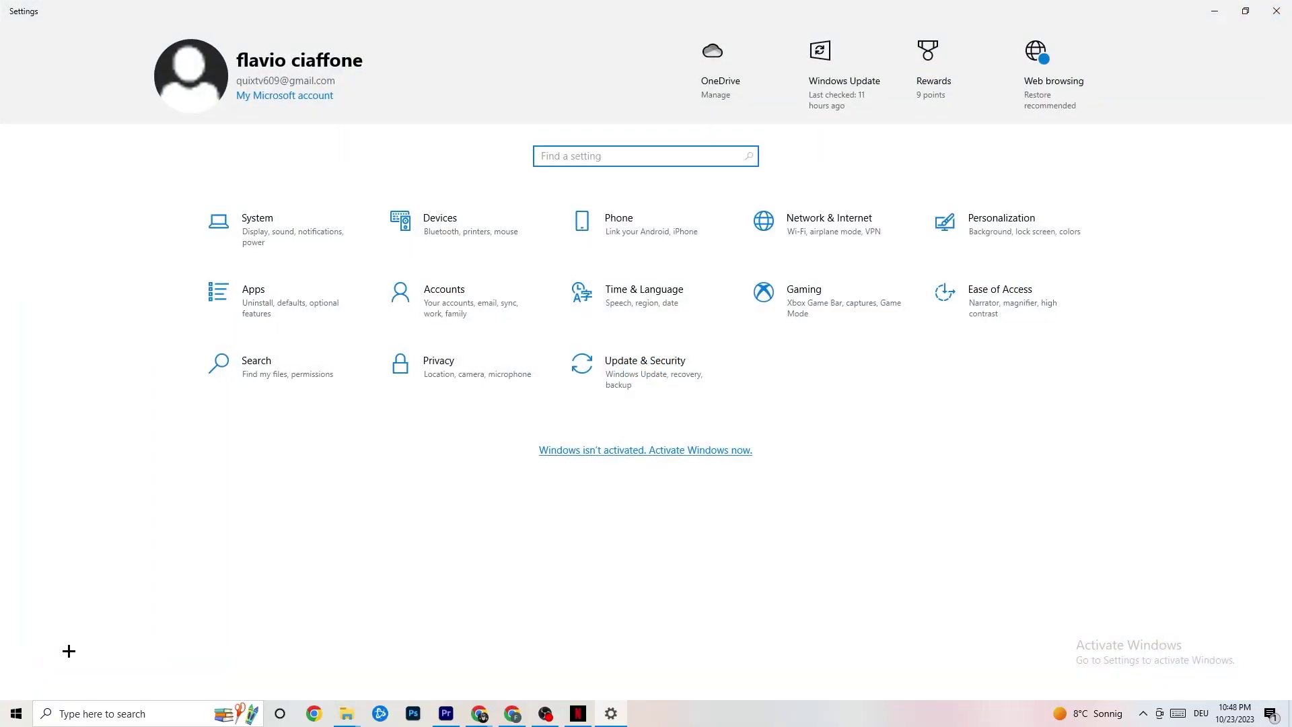
pyautogui.click(625, 388)
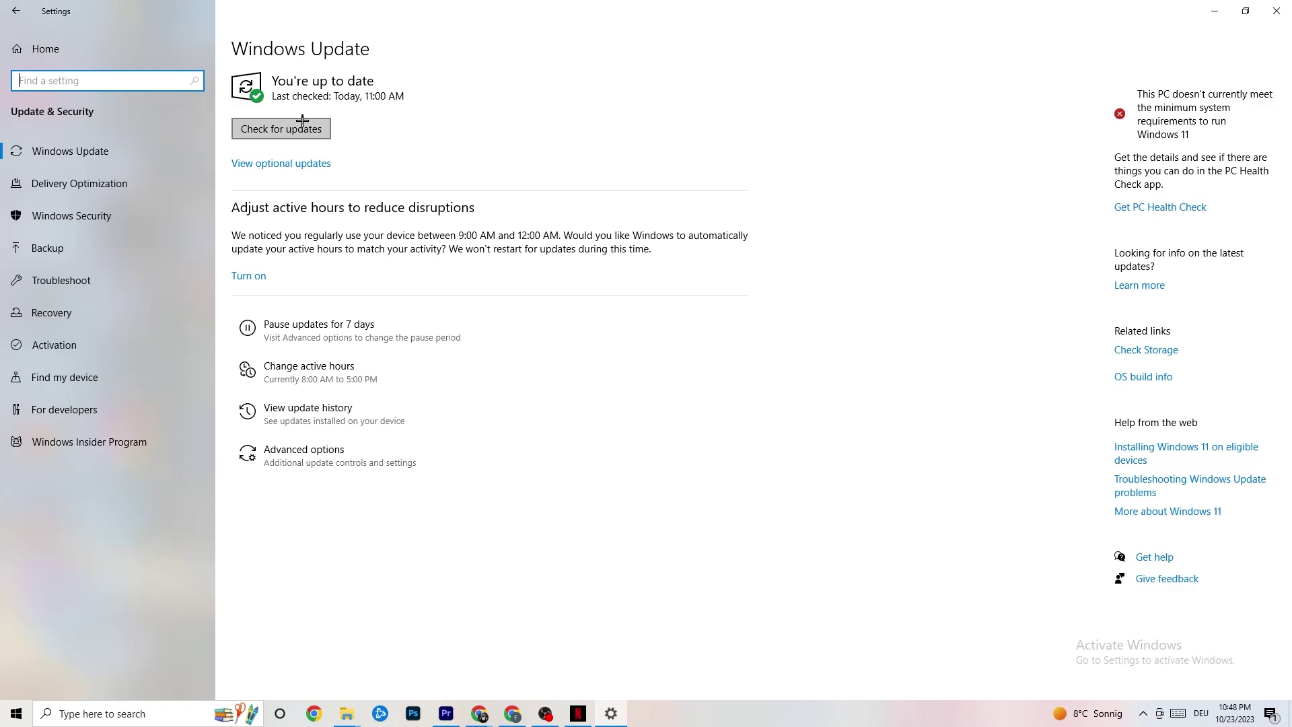
# Switch to the Troubleshoot page in the Update & Security sidebar.
pyautogui.click(309, 82)
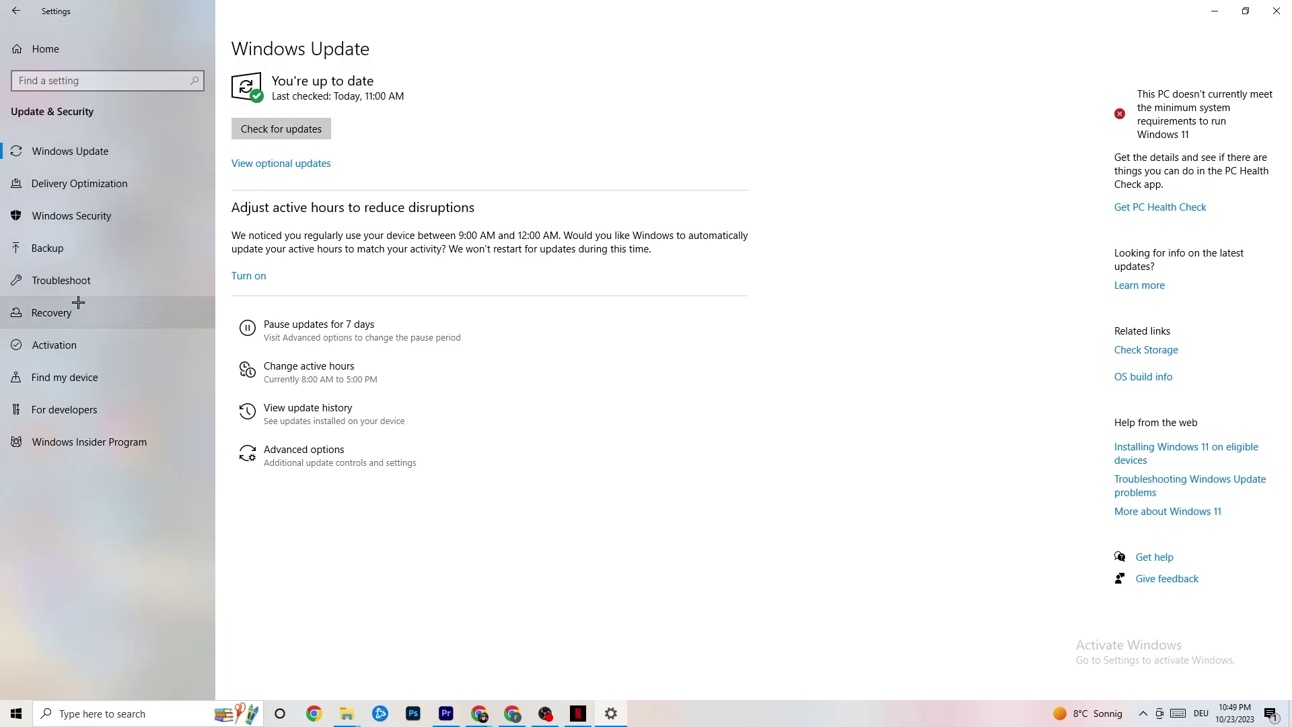
pyautogui.click(74, 281)
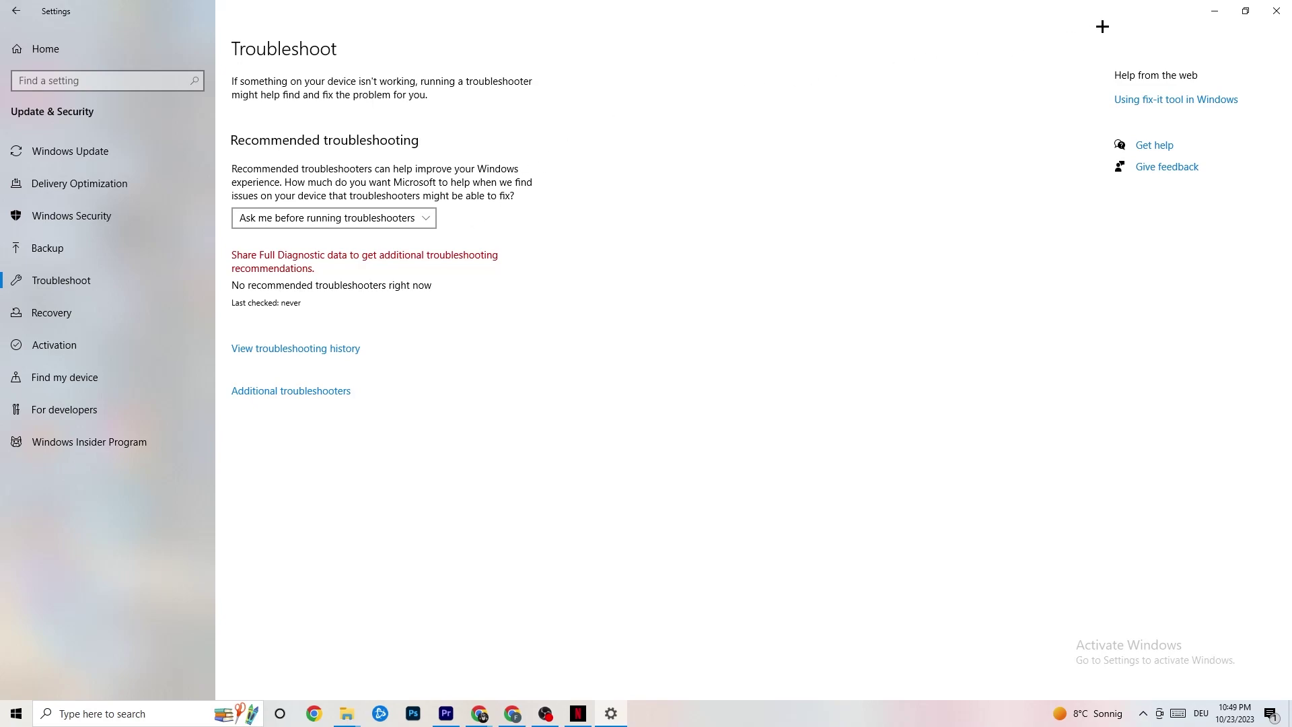
# Minimize the Settings window to show the desktop with the Steam icon.
pyautogui.click(1215, 10)
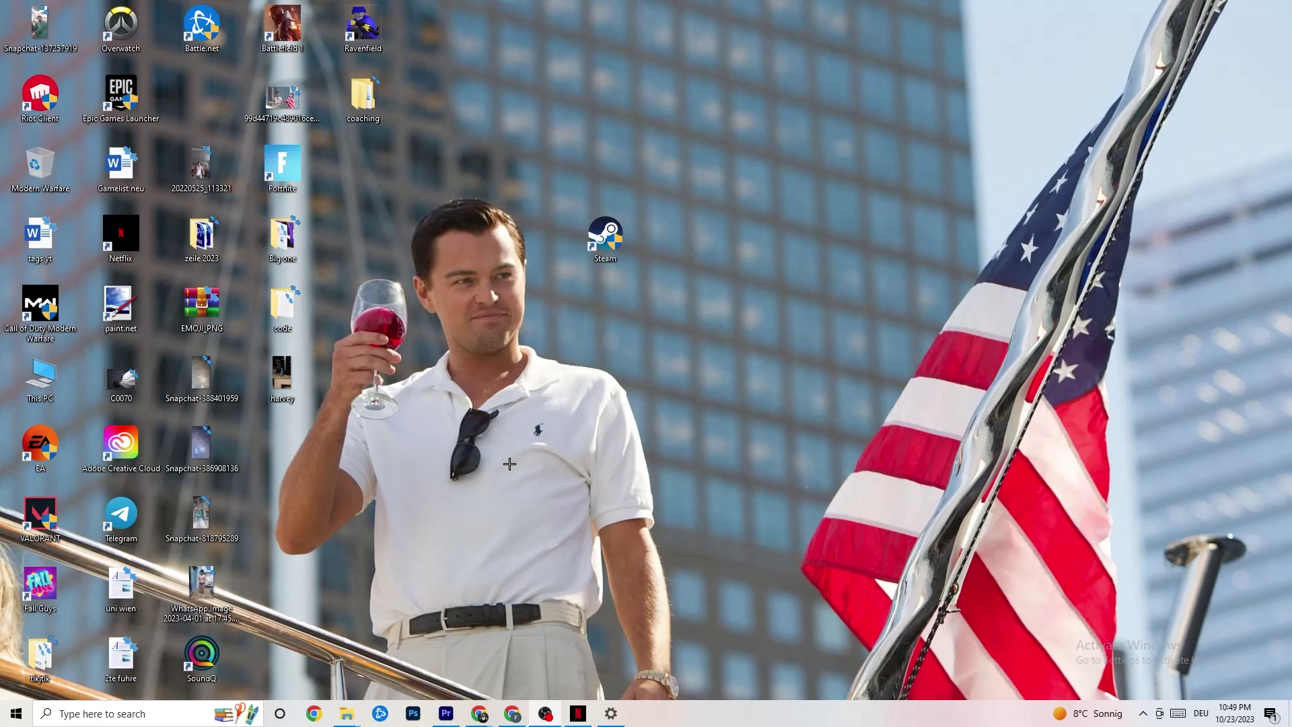
pyautogui.moveTo(603, 232); pyautogui.dragTo(645, 307)
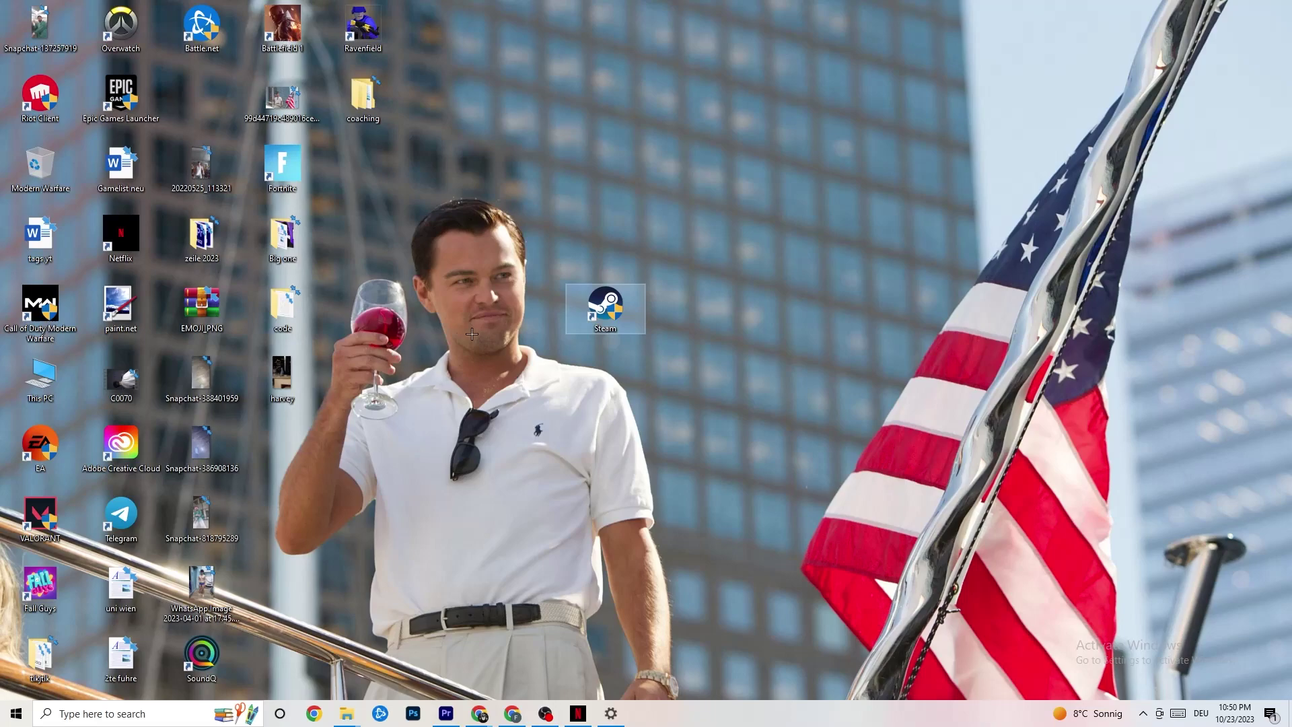
pyautogui.rightClick(613, 306)
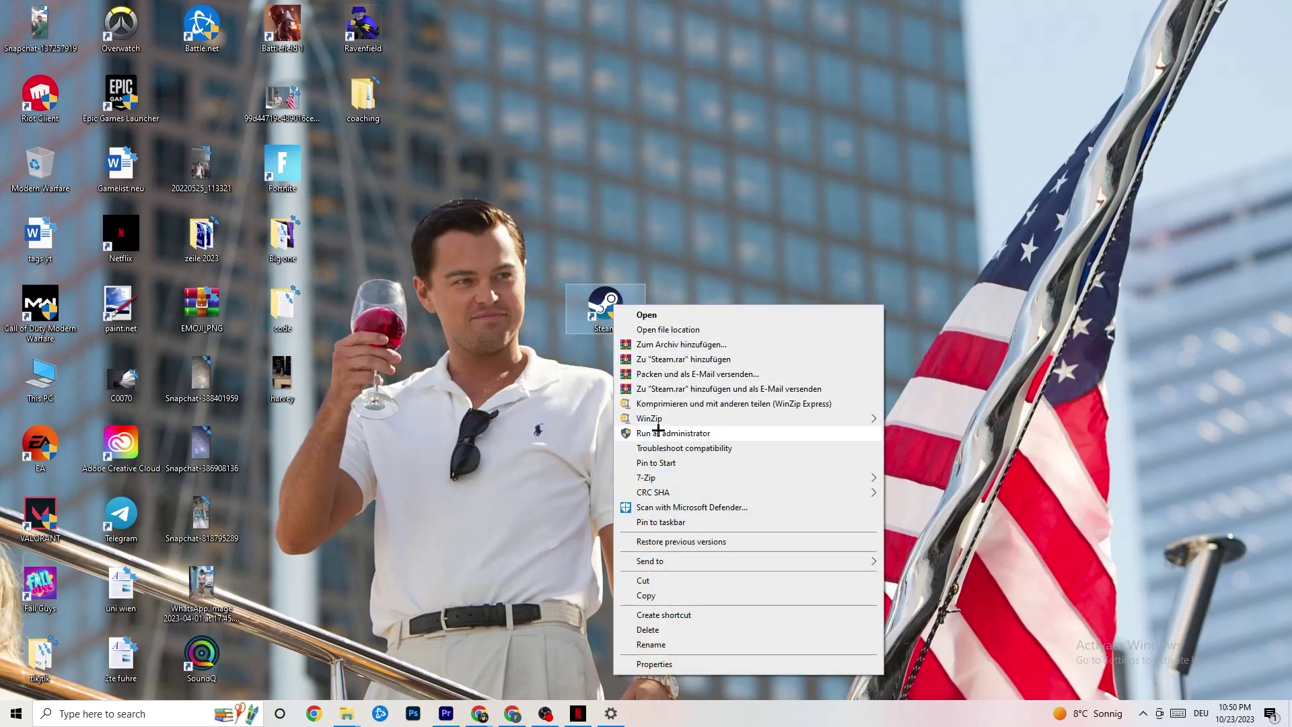
pyautogui.click(496, 406)
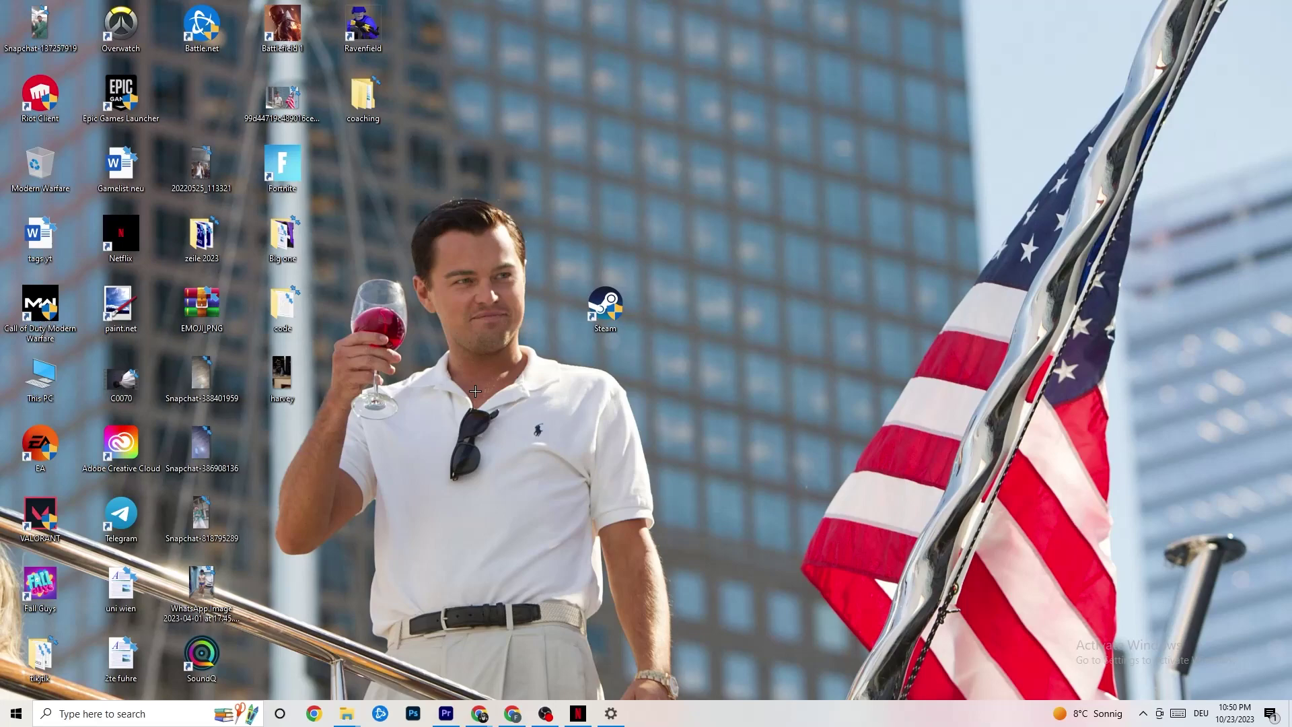
pyautogui.moveTo(594, 302); pyautogui.dragTo(594, 231)
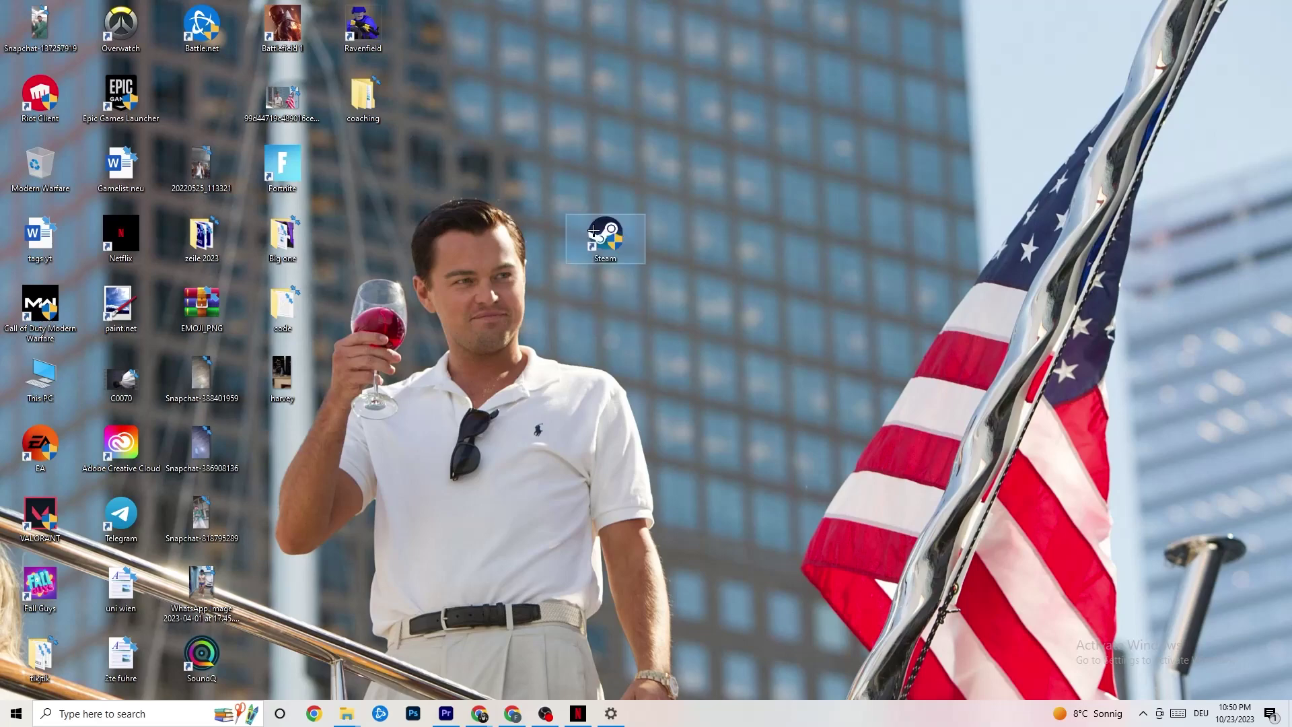
# Set the Steam shortcut to Windows 8 compatibility mode, run as administrator, and confirm with OK.
pyautogui.rightClick(593, 231)
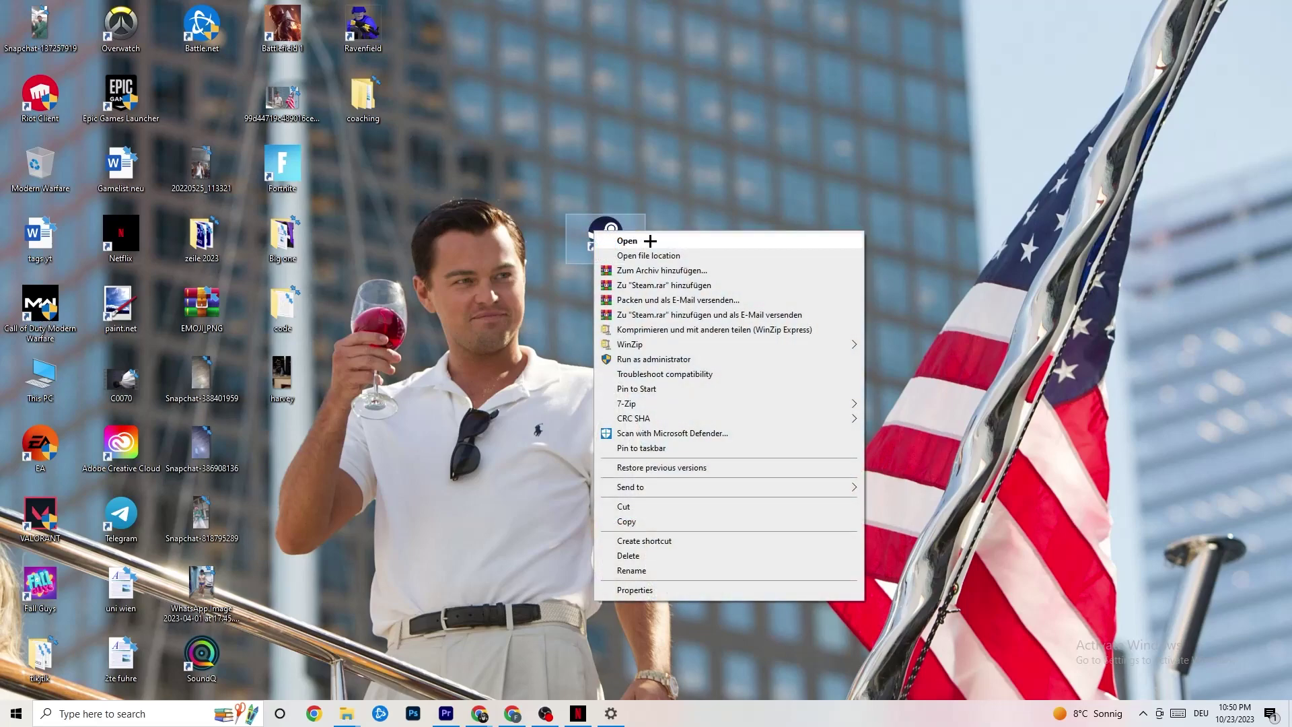
pyautogui.click(644, 591)
pyautogui.moveTo(726, 263); pyautogui.dragTo(643, 138)
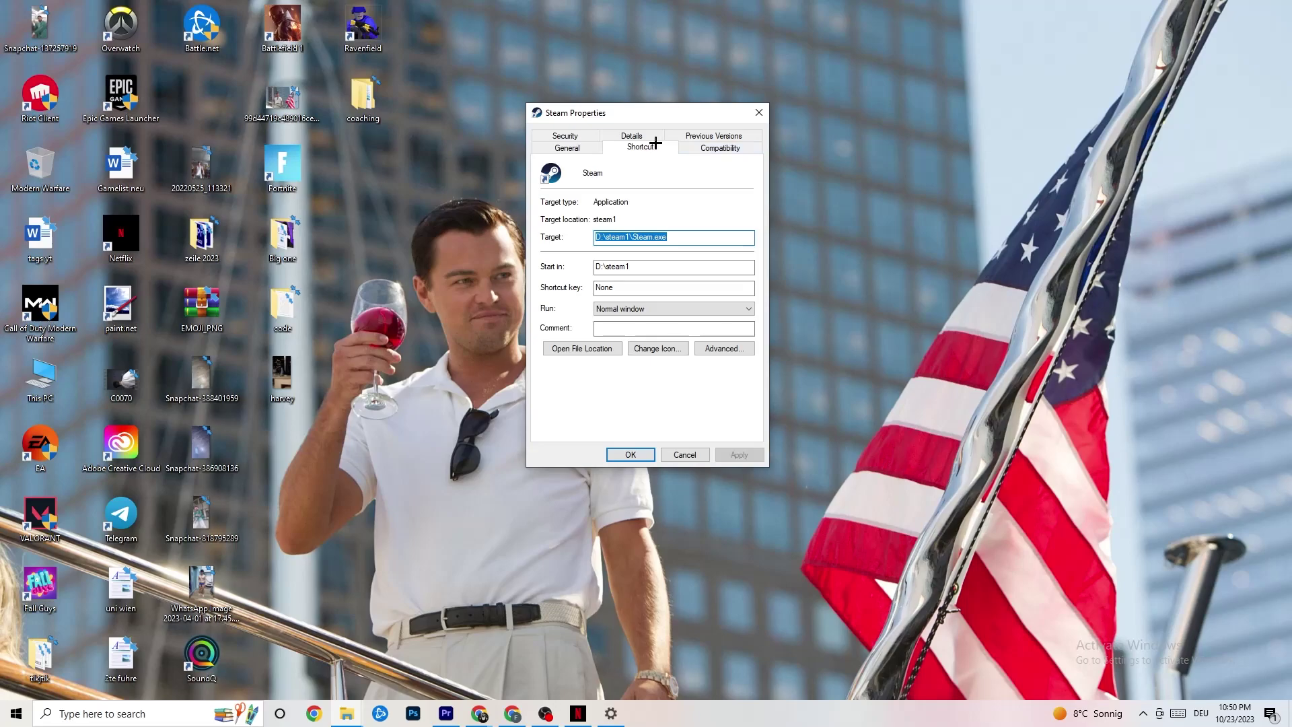
pyautogui.click(714, 147)
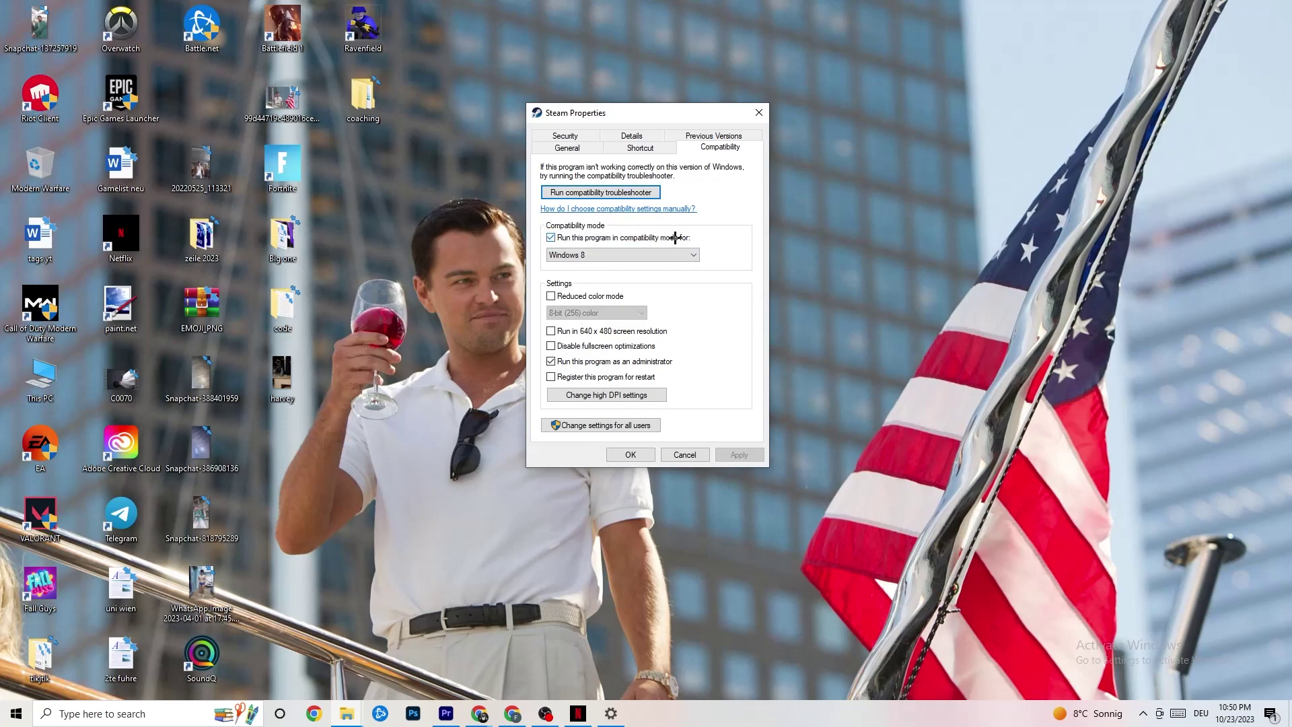
pyautogui.click(654, 252)
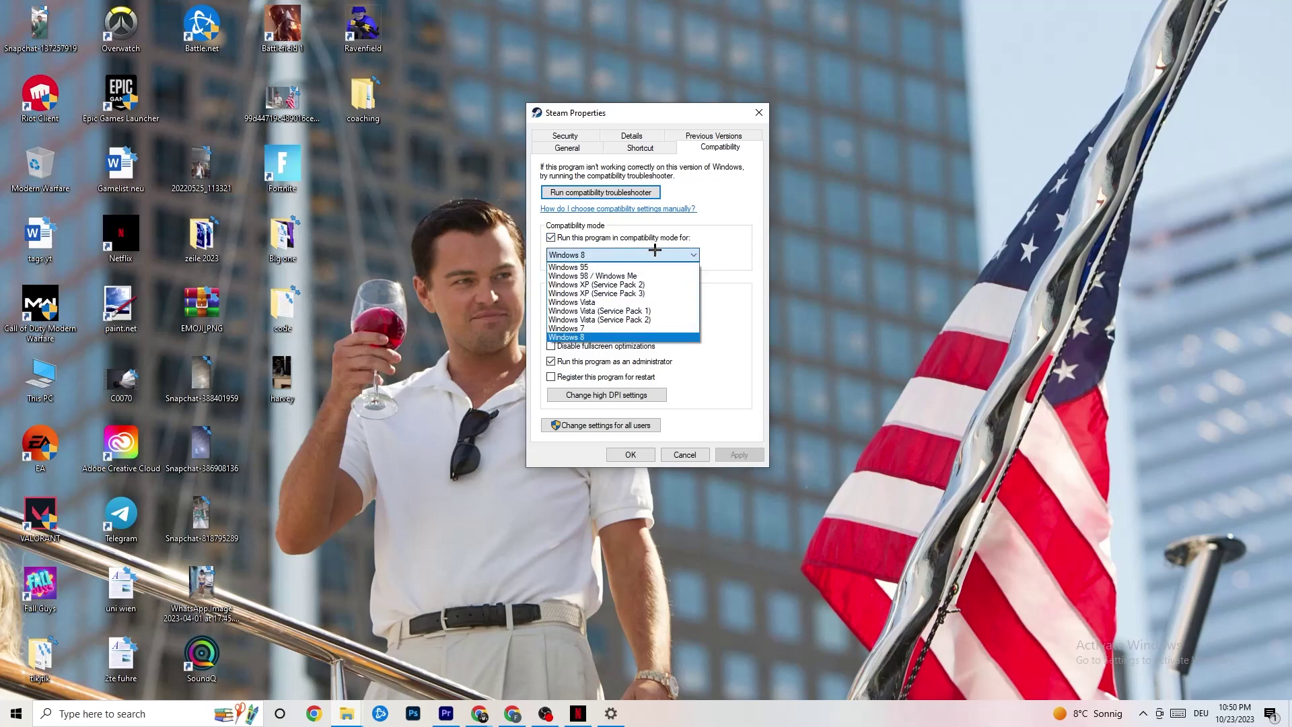
pyautogui.click(701, 307)
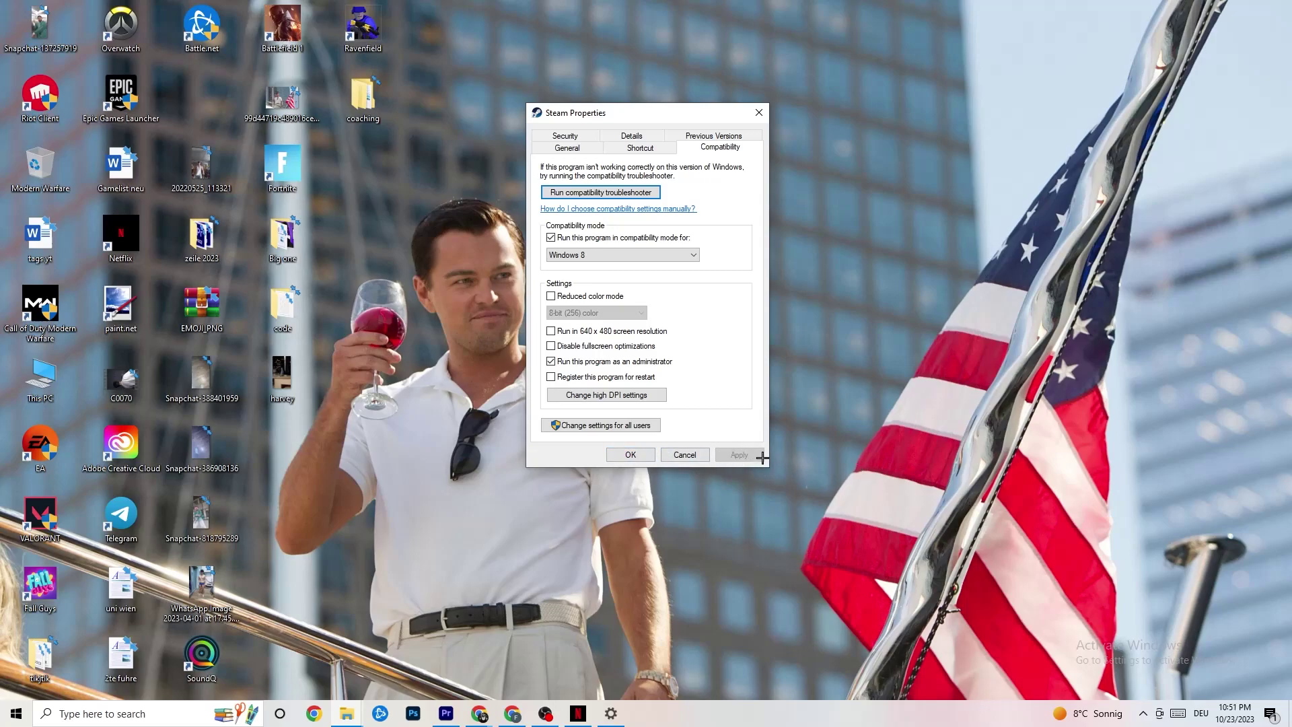
pyautogui.click(631, 455)
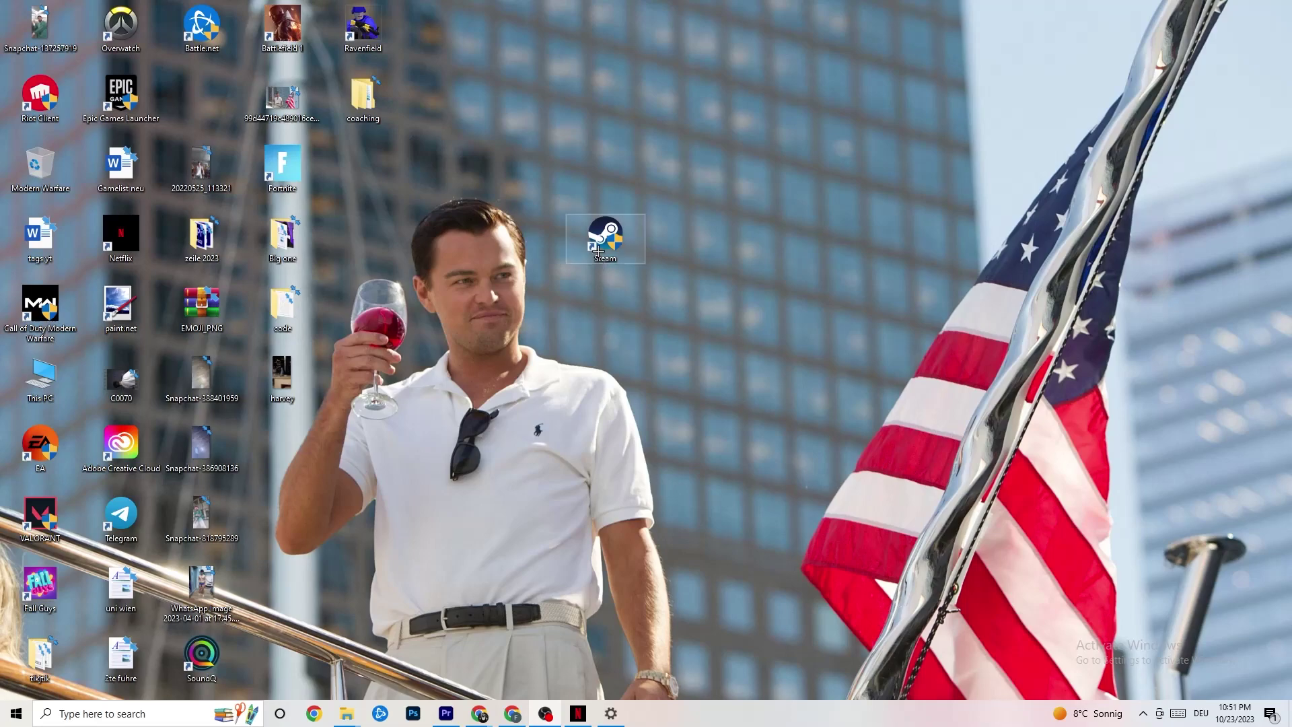
# Dismiss the Steam shortcut's context menu and bring up the Start menu.
pyautogui.rightClick(582, 240)
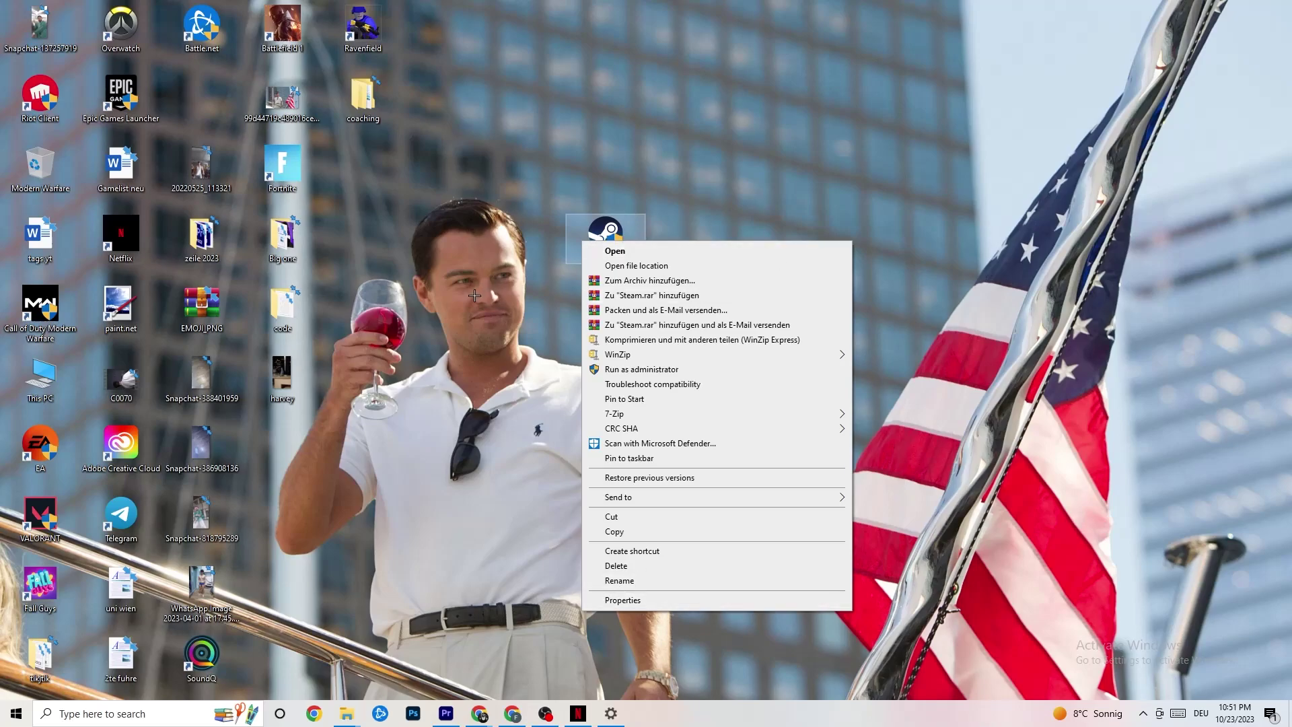
pyautogui.click(471, 328)
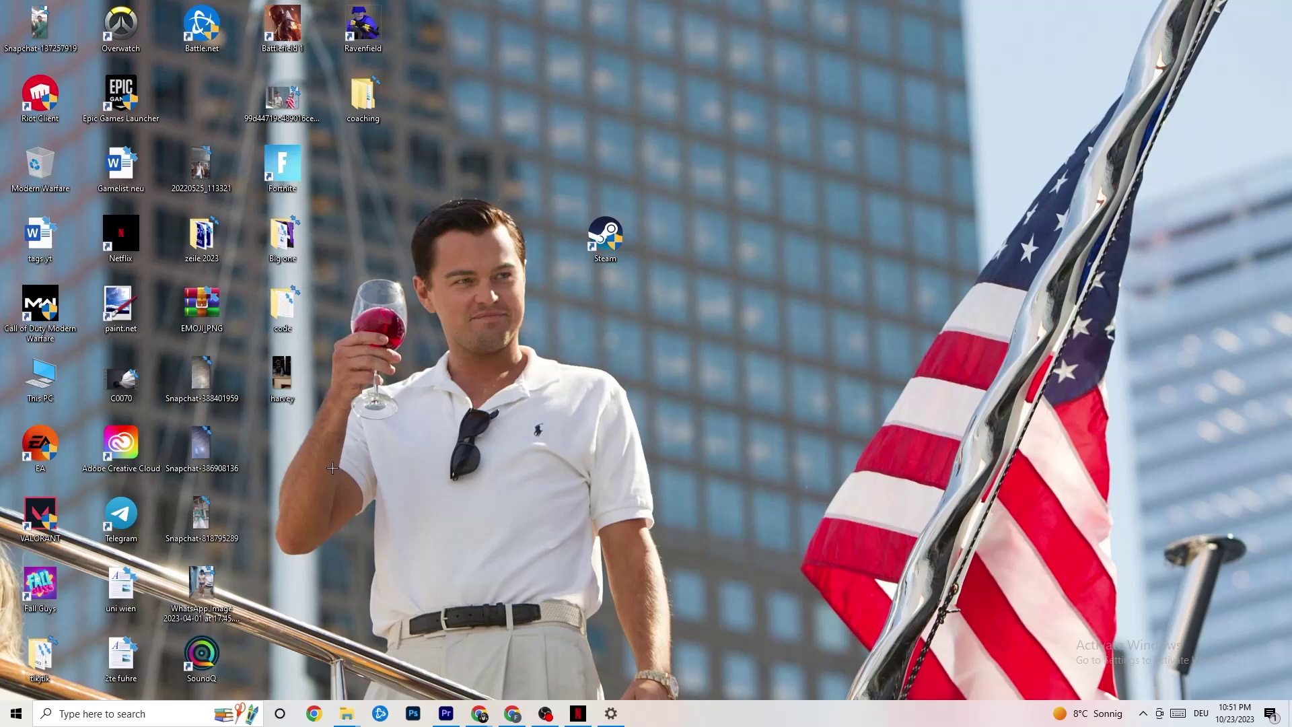
pyautogui.click(16, 713)
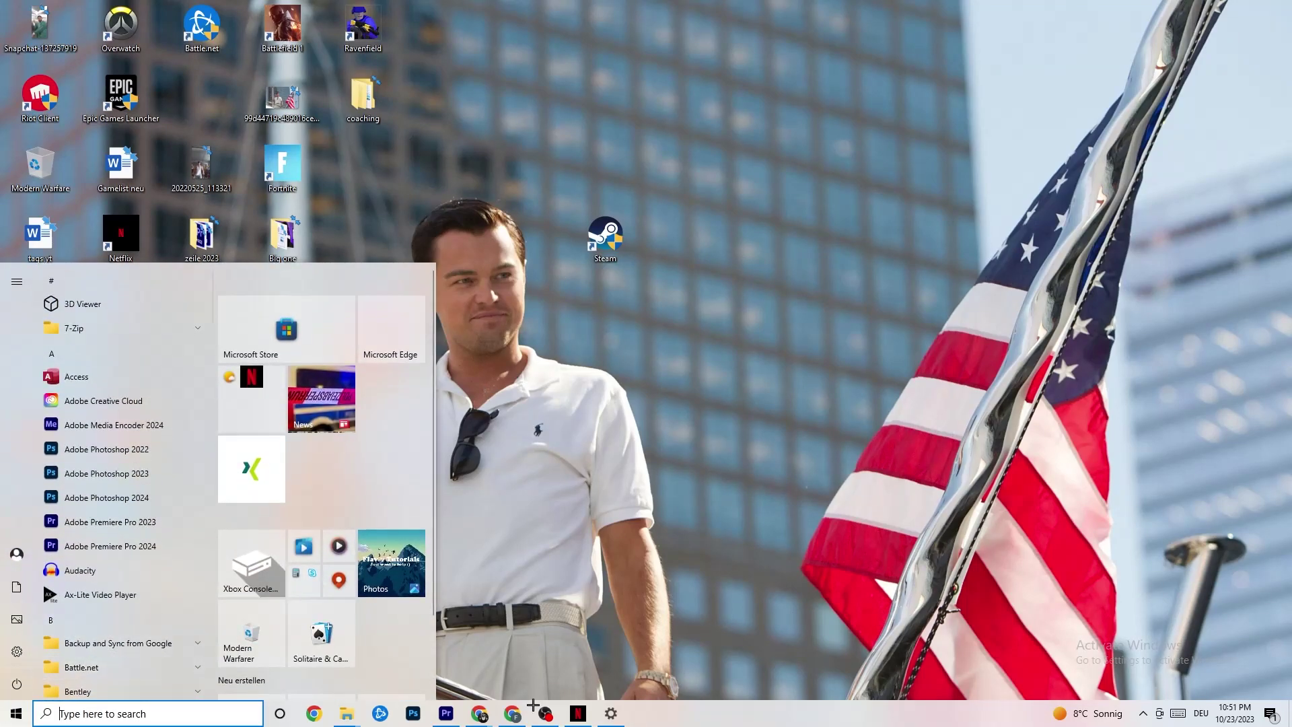
# Return to Settings, keep System display scaling at 100%, and open Power & sleep.
pyautogui.click(17, 651)
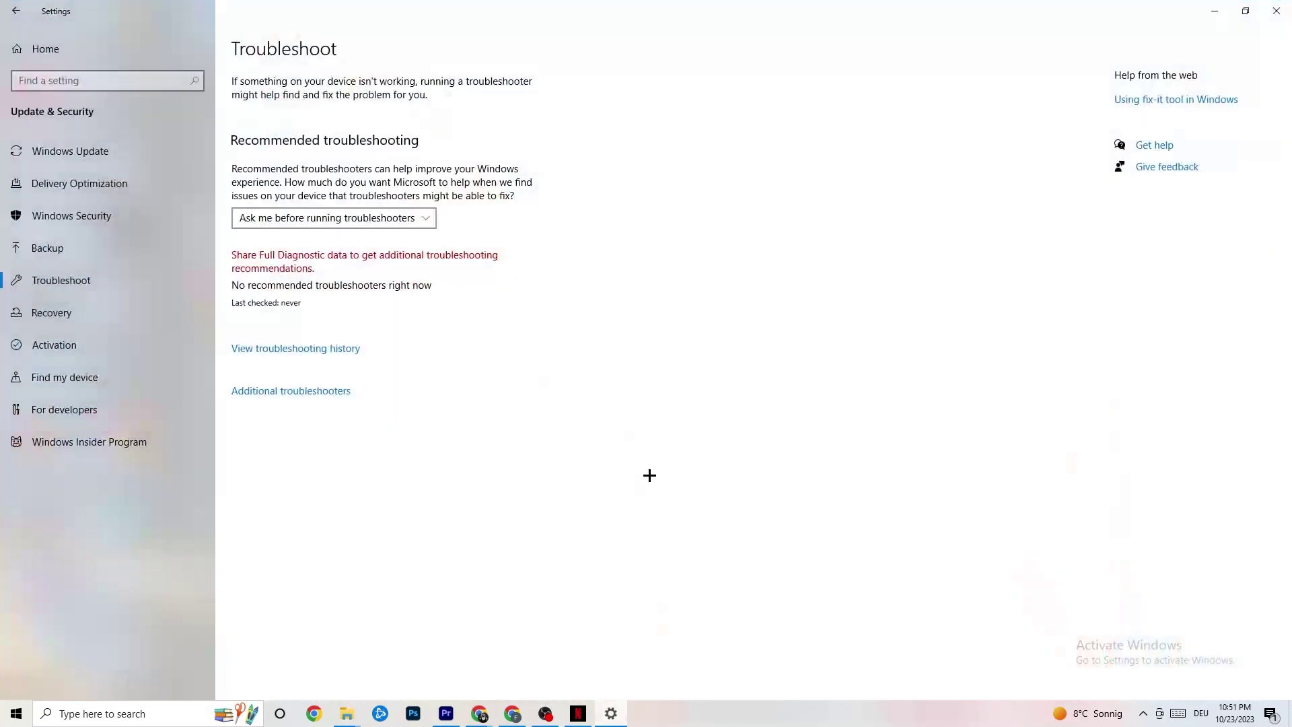
pyautogui.click(15, 15)
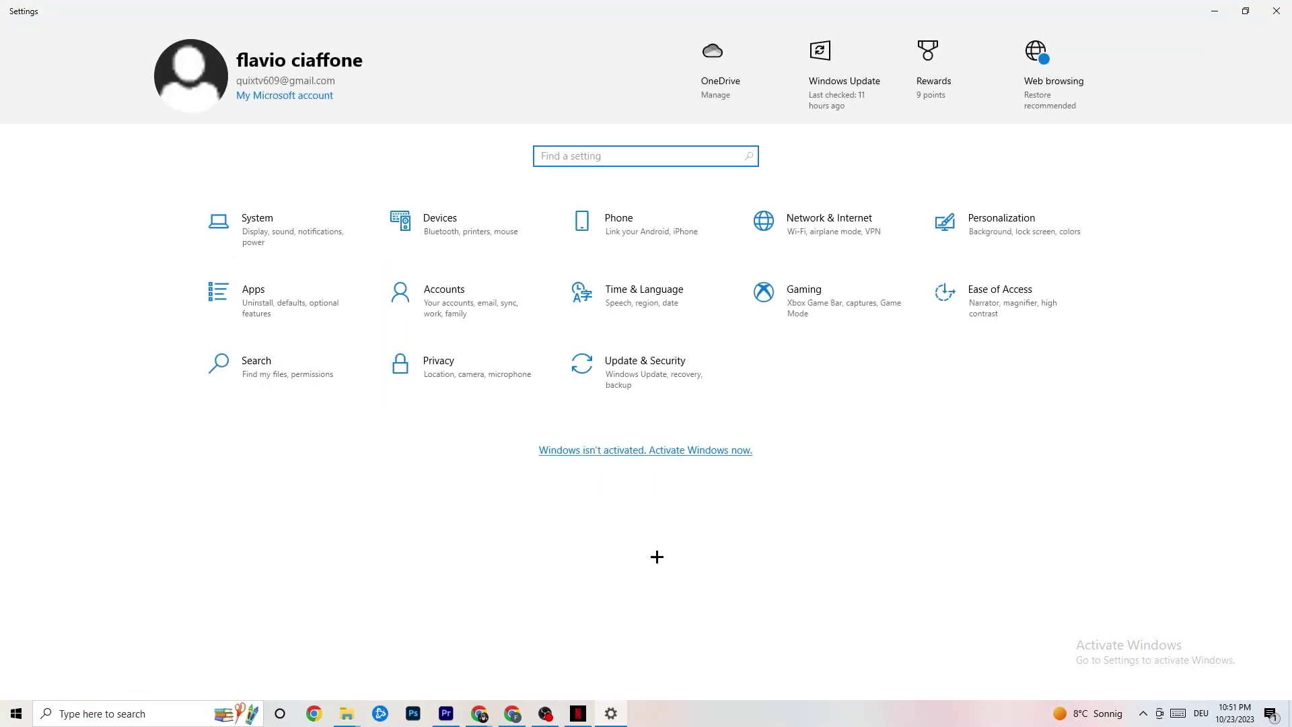
pyautogui.click(306, 245)
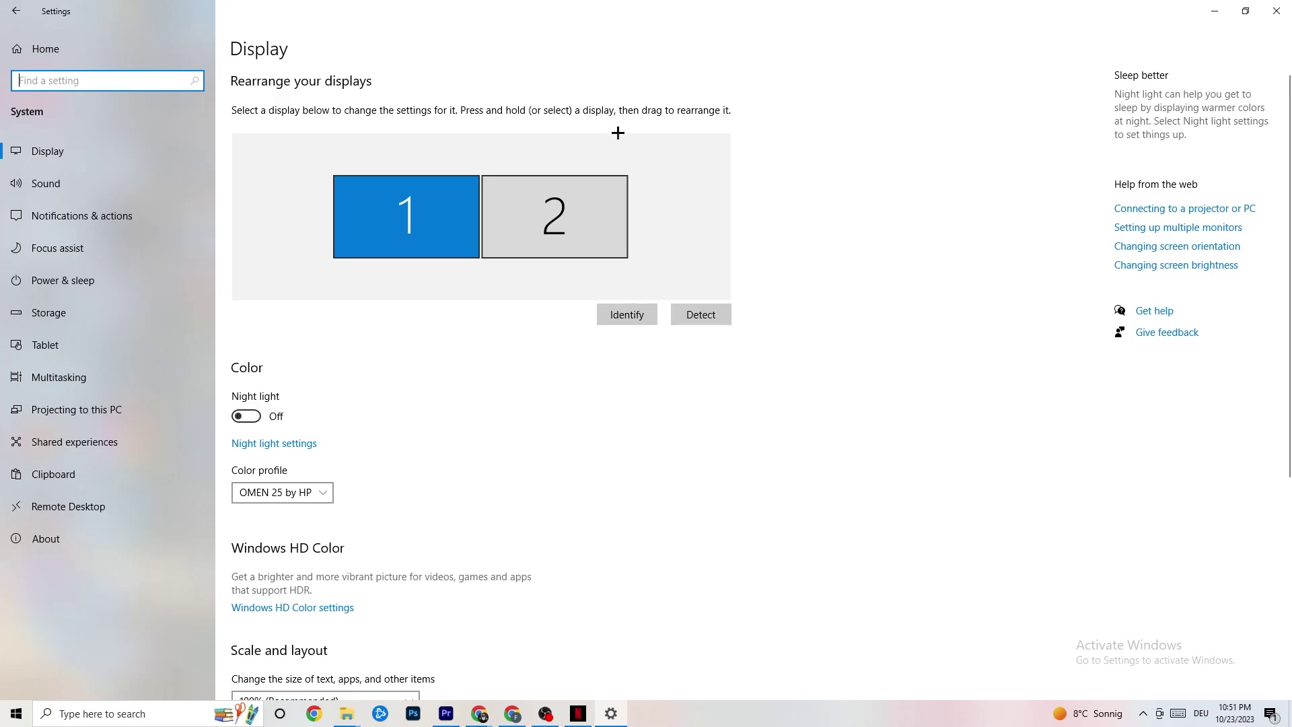
pyautogui.scroll(-5, 350, 296)
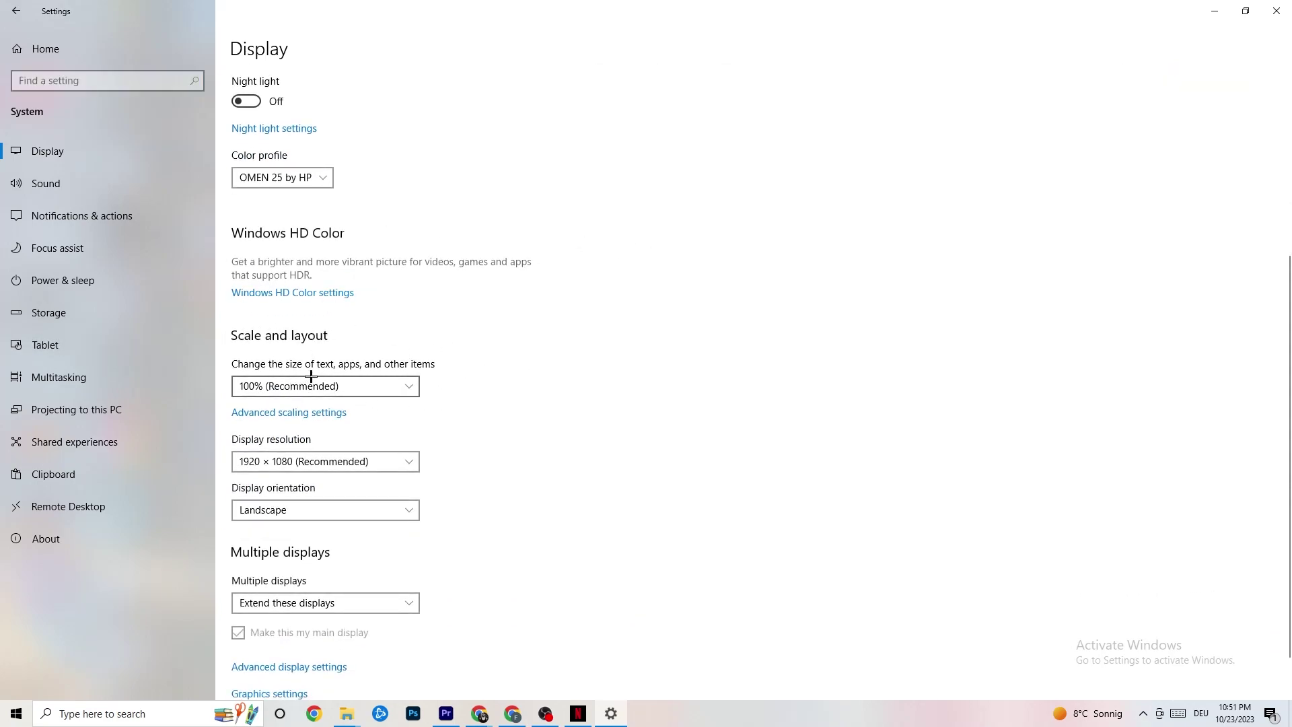
pyautogui.click(395, 381)
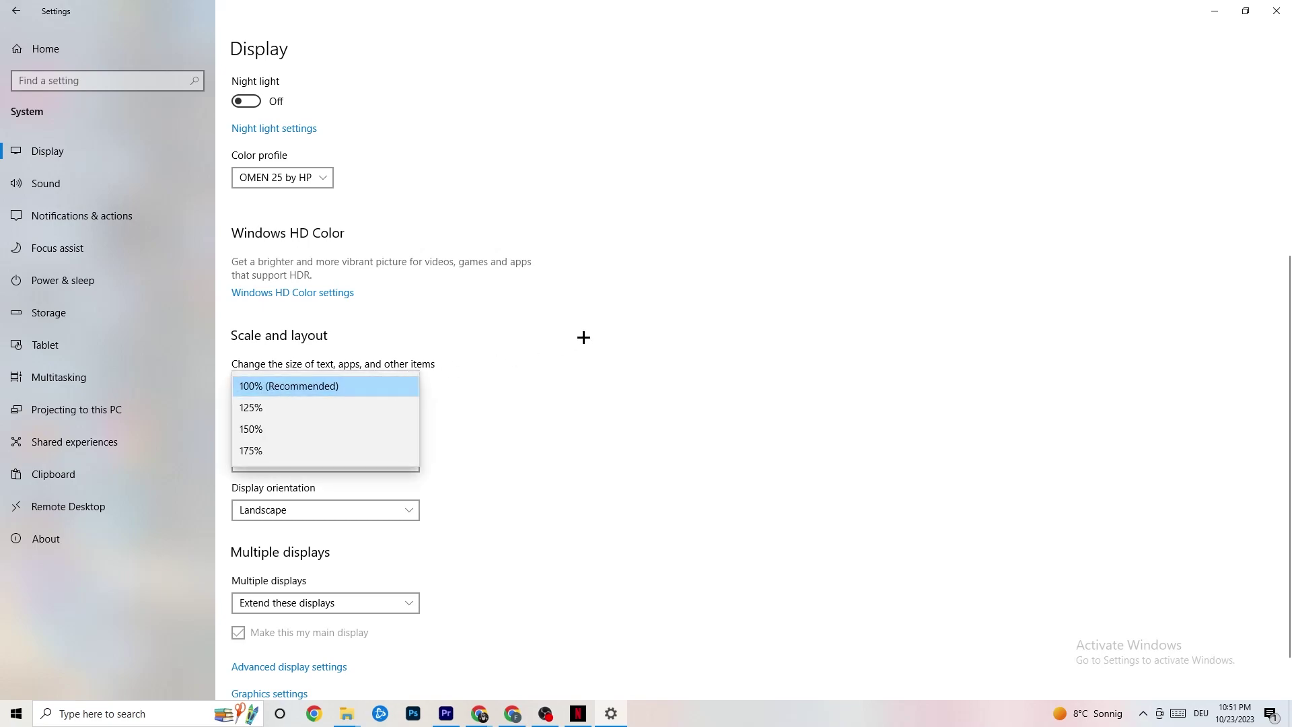
pyautogui.click(586, 330)
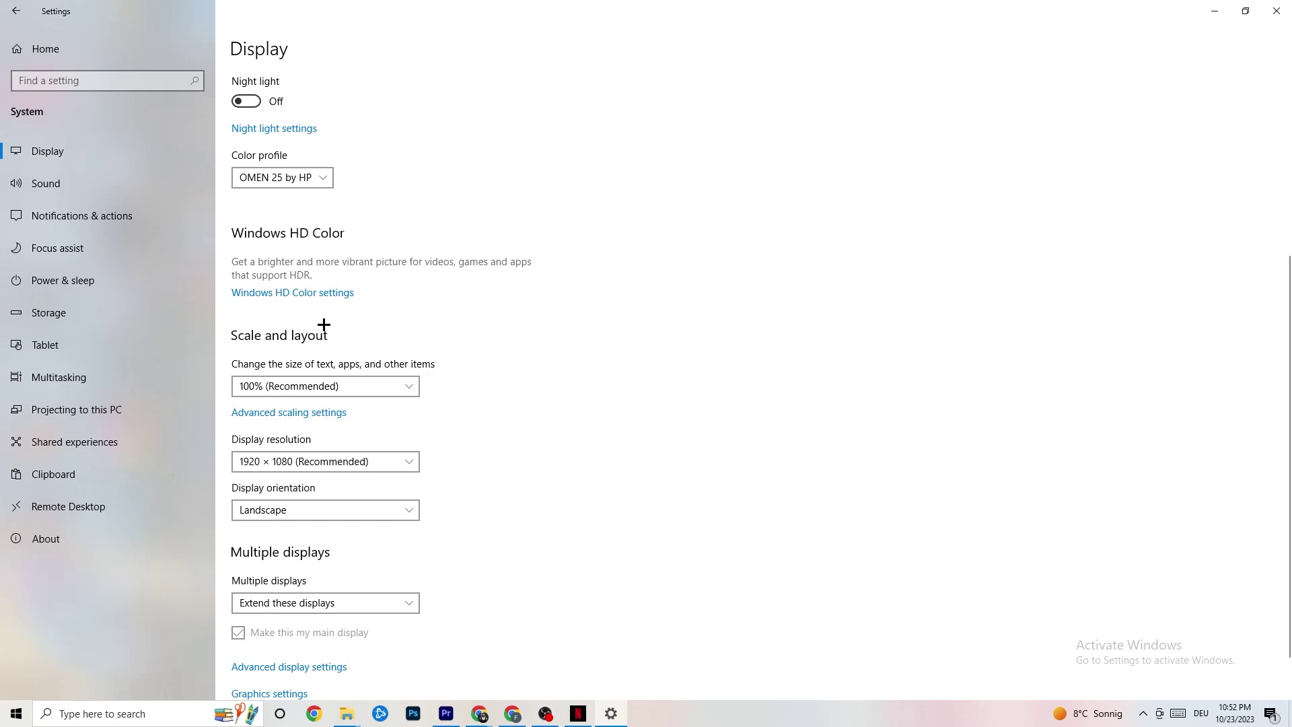
pyautogui.click(86, 278)
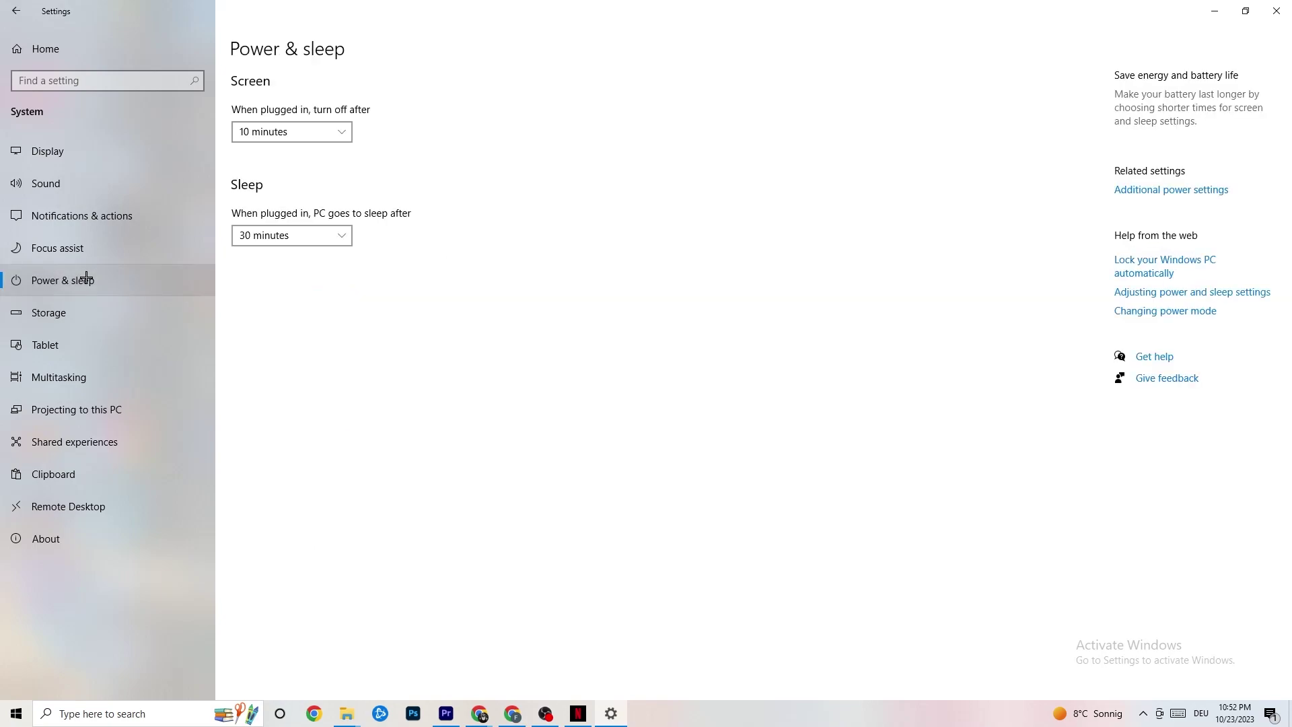
pyautogui.click(1185, 190)
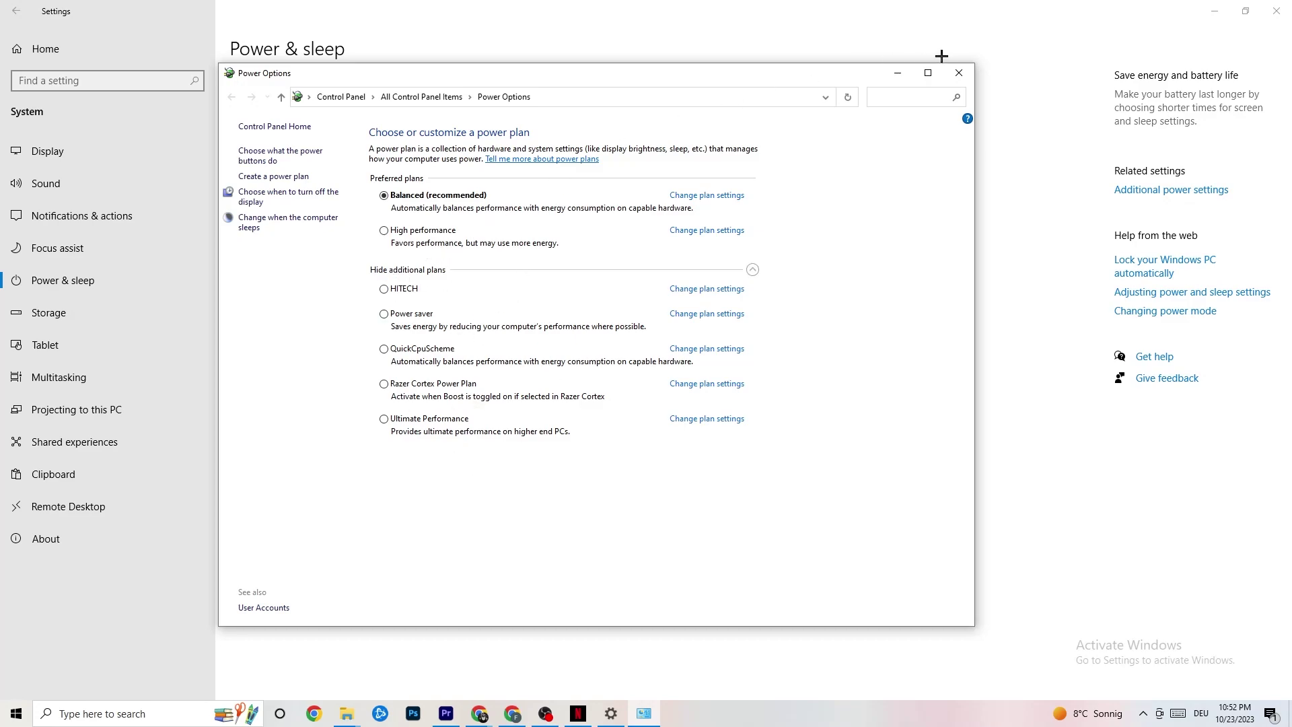
pyautogui.click(957, 74)
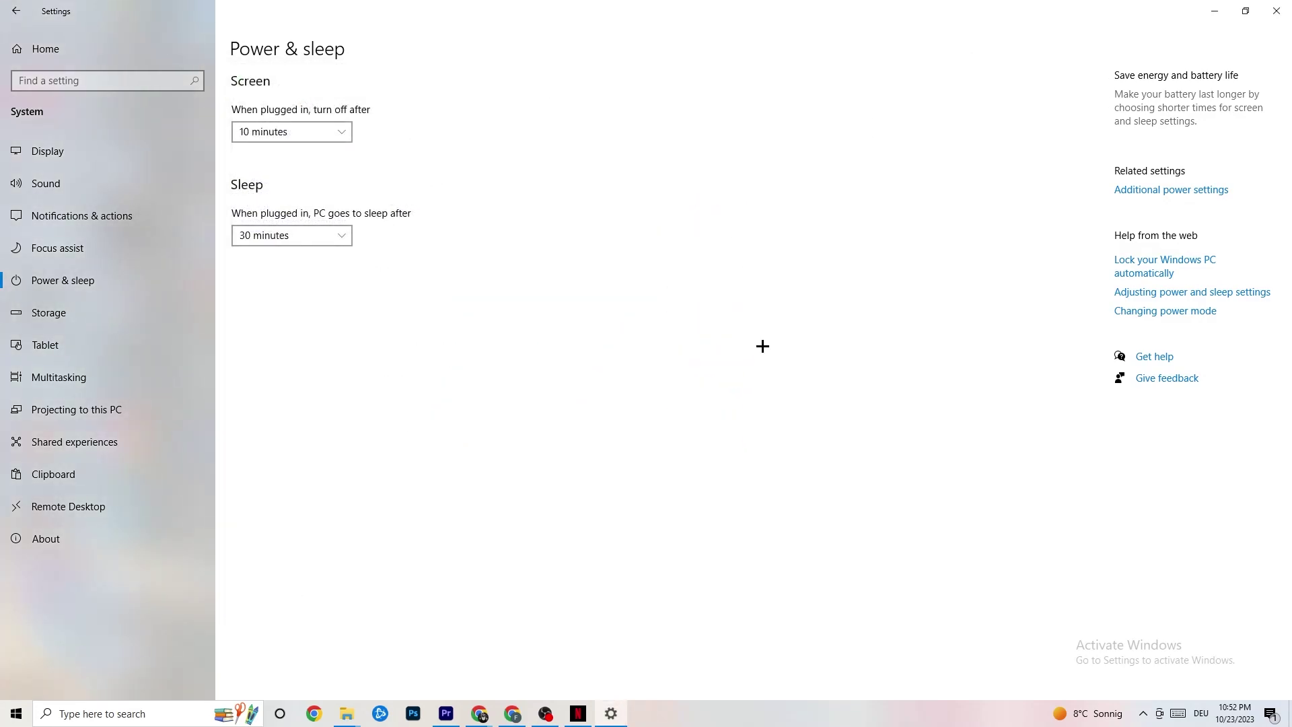
# Open Storage Sense configuration and keep it running every week.
pyautogui.click(78, 315)
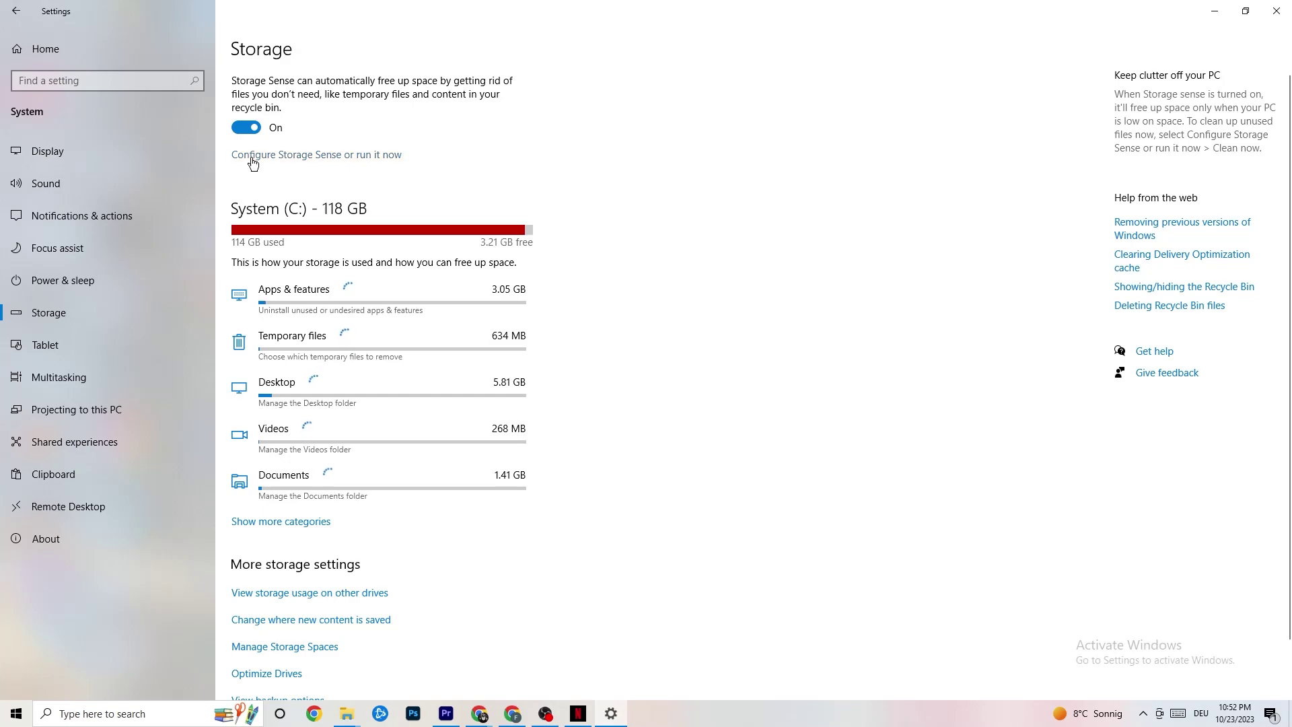
pyautogui.click(353, 155)
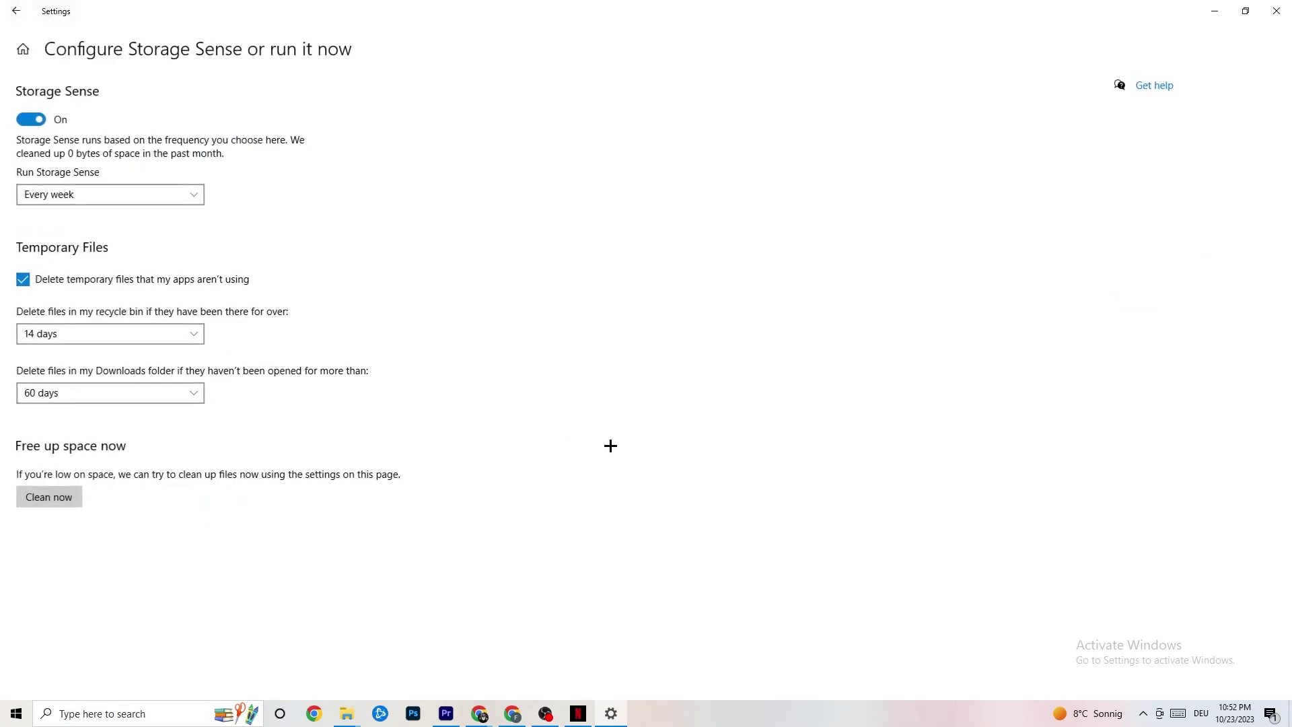
pyautogui.click(189, 193)
pyautogui.click(547, 291)
pyautogui.click(81, 195)
pyautogui.click(493, 112)
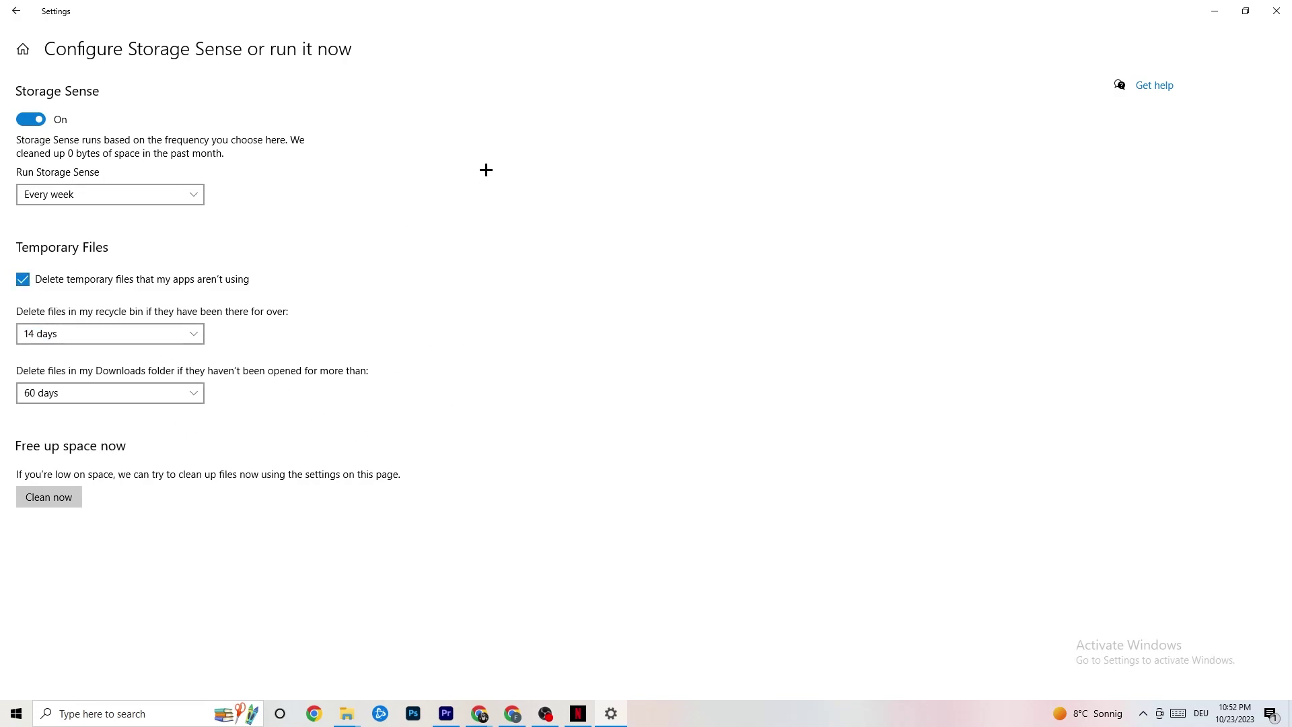
# Run Storage Sense Clean now, then go back through Storage to the Settings home.
pyautogui.click(51, 501)
pyautogui.click(27, 14)
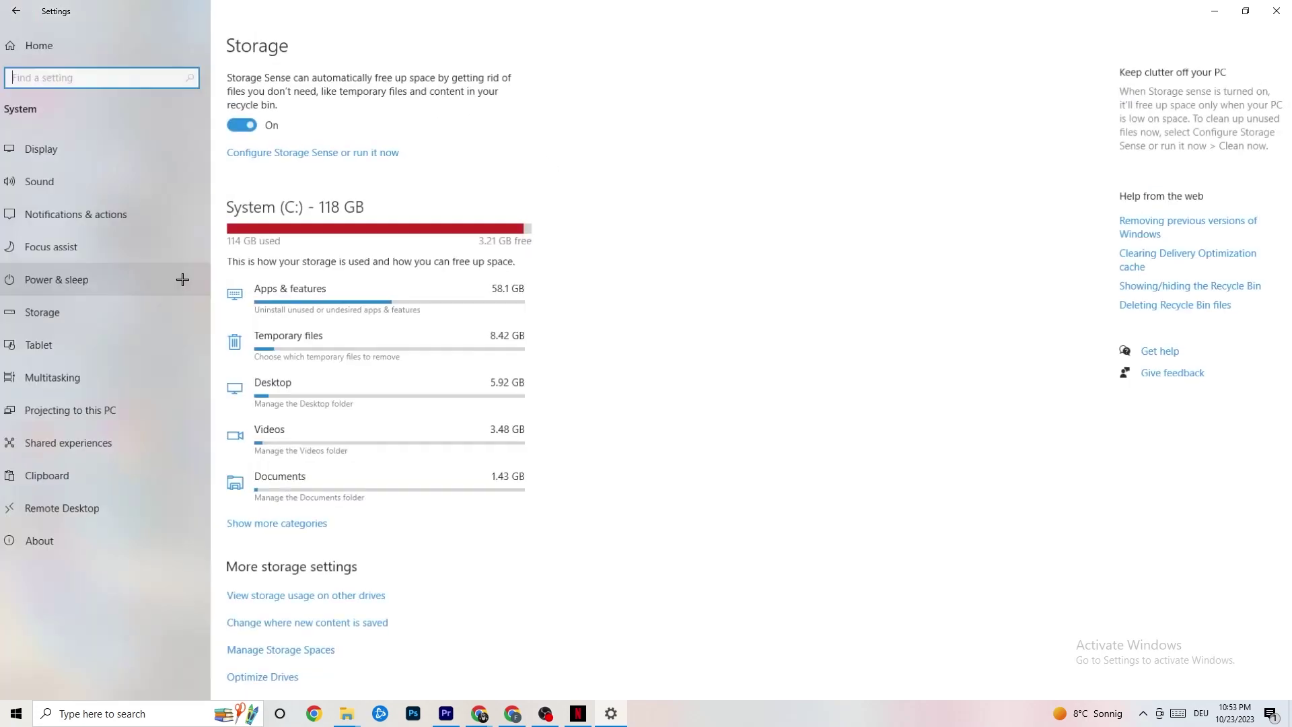
pyautogui.click(14, 16)
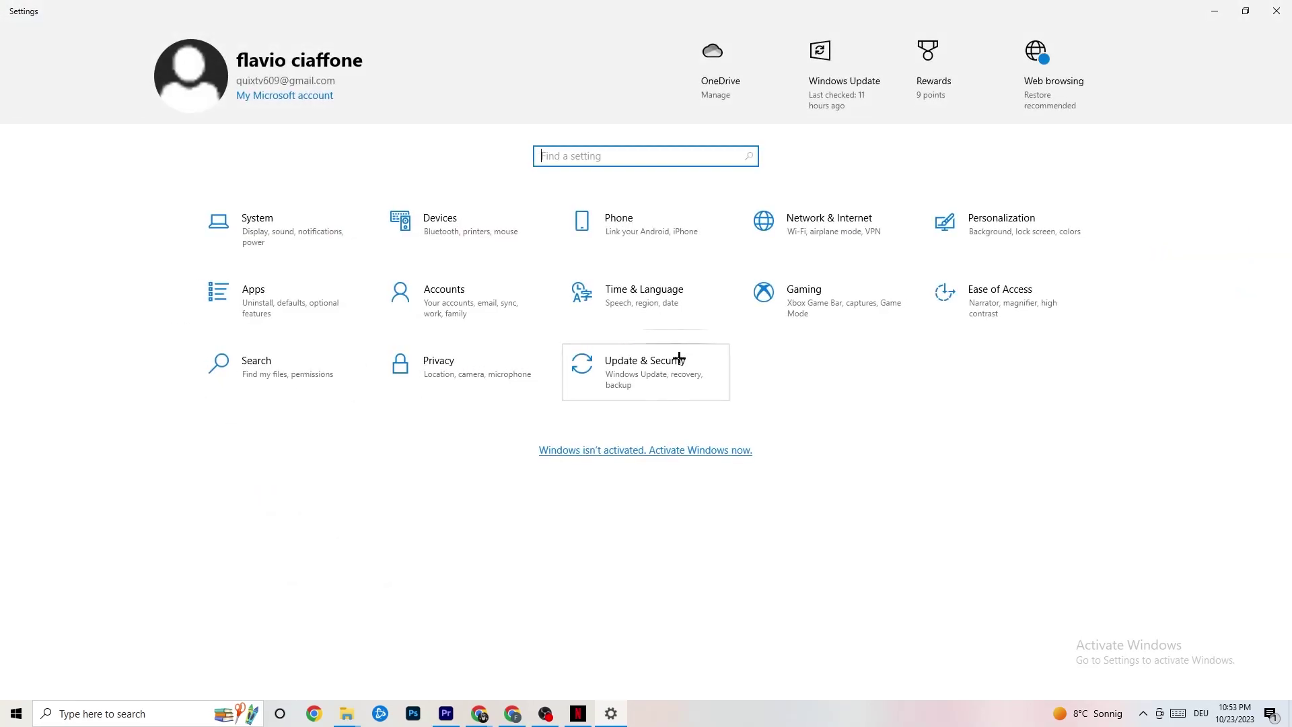
# Open Gaming, confirm Xbox Game Bar is Off, and view the Captures page.
pyautogui.click(830, 310)
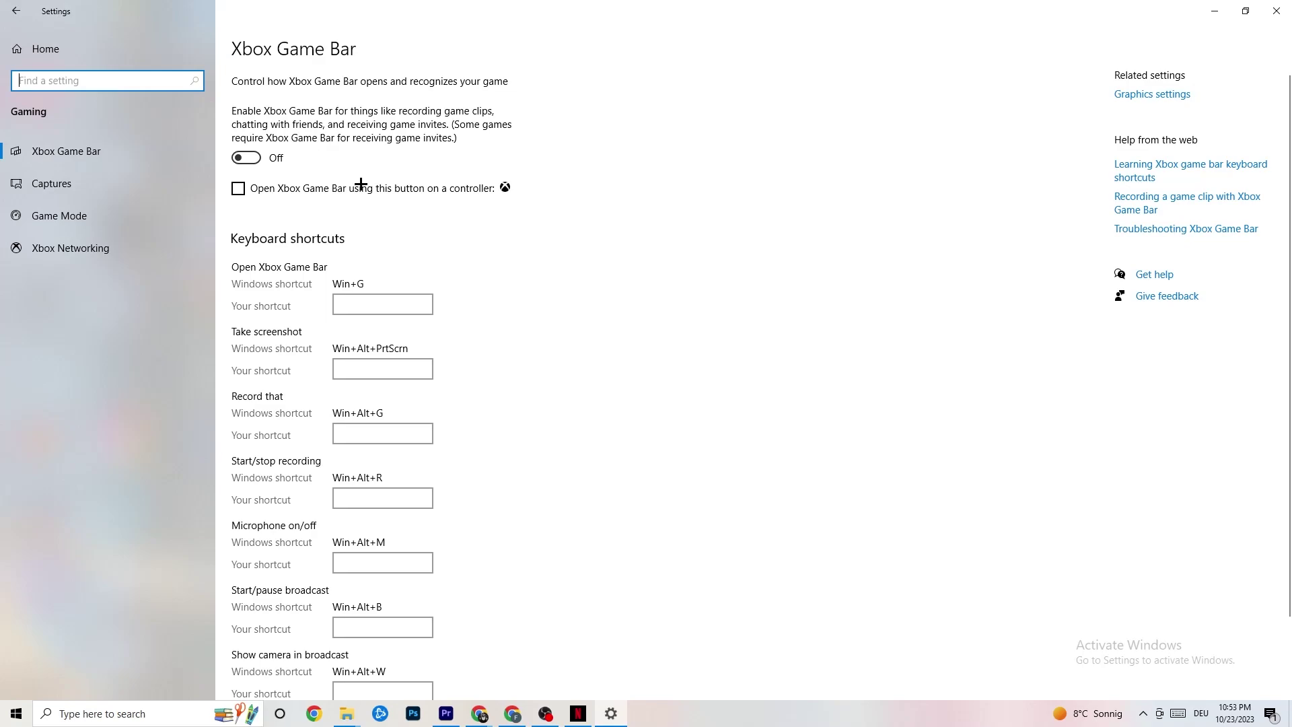
pyautogui.click(85, 175)
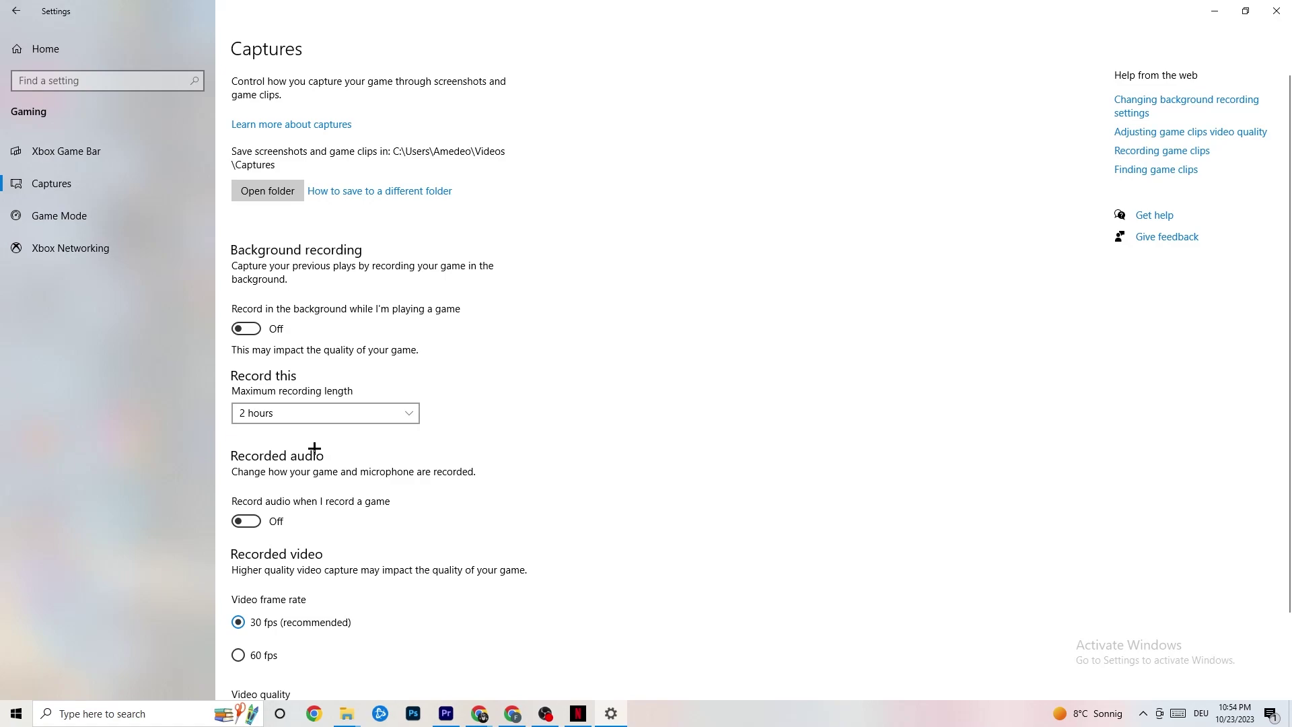
# Confirm the Game Mode toggle is On and close Windows Settings.
pyautogui.click(59, 215)
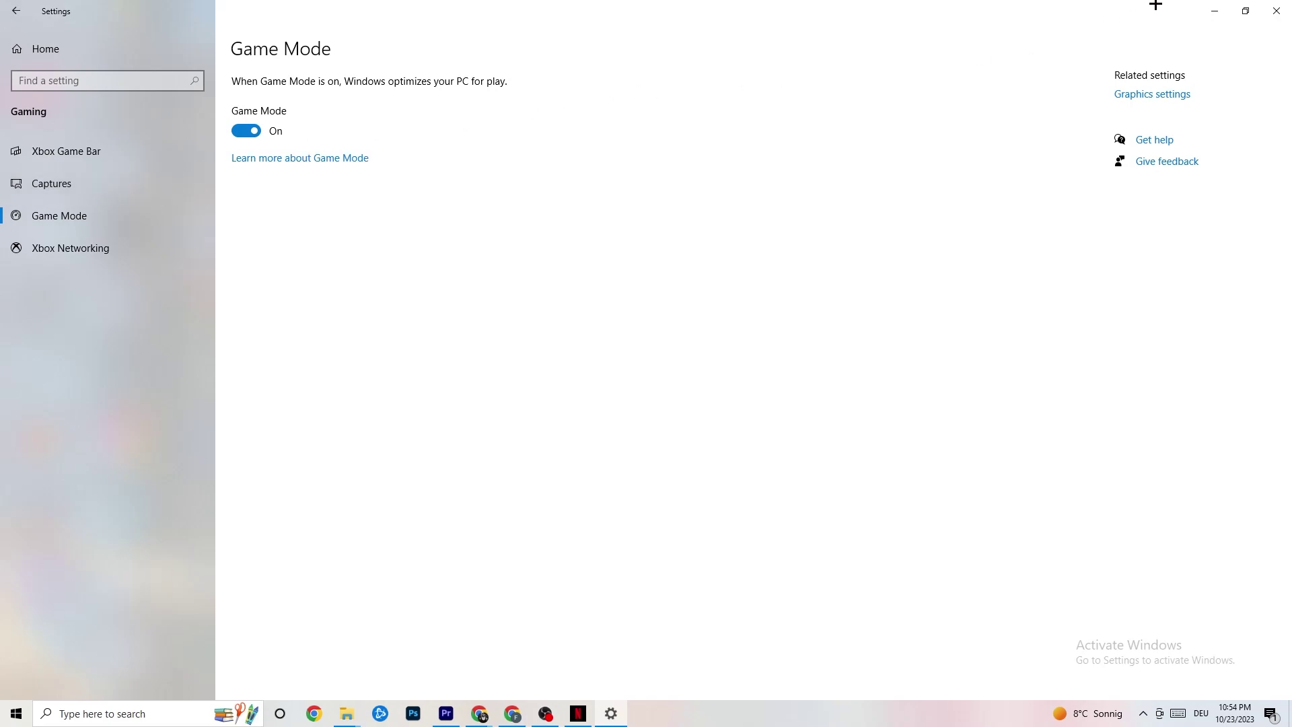
pyautogui.click(1270, 11)
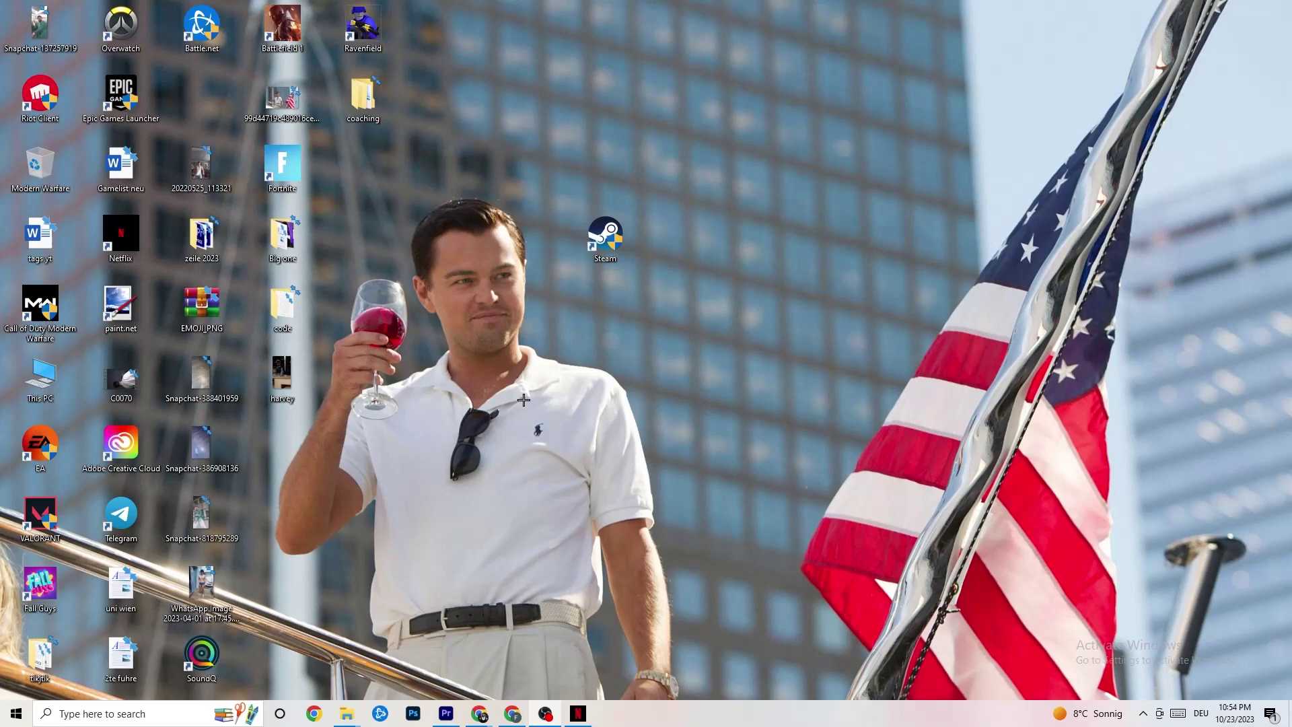
# Launch Task Manager from the taskbar's right-click menu.
pyautogui.rightClick(660, 723)
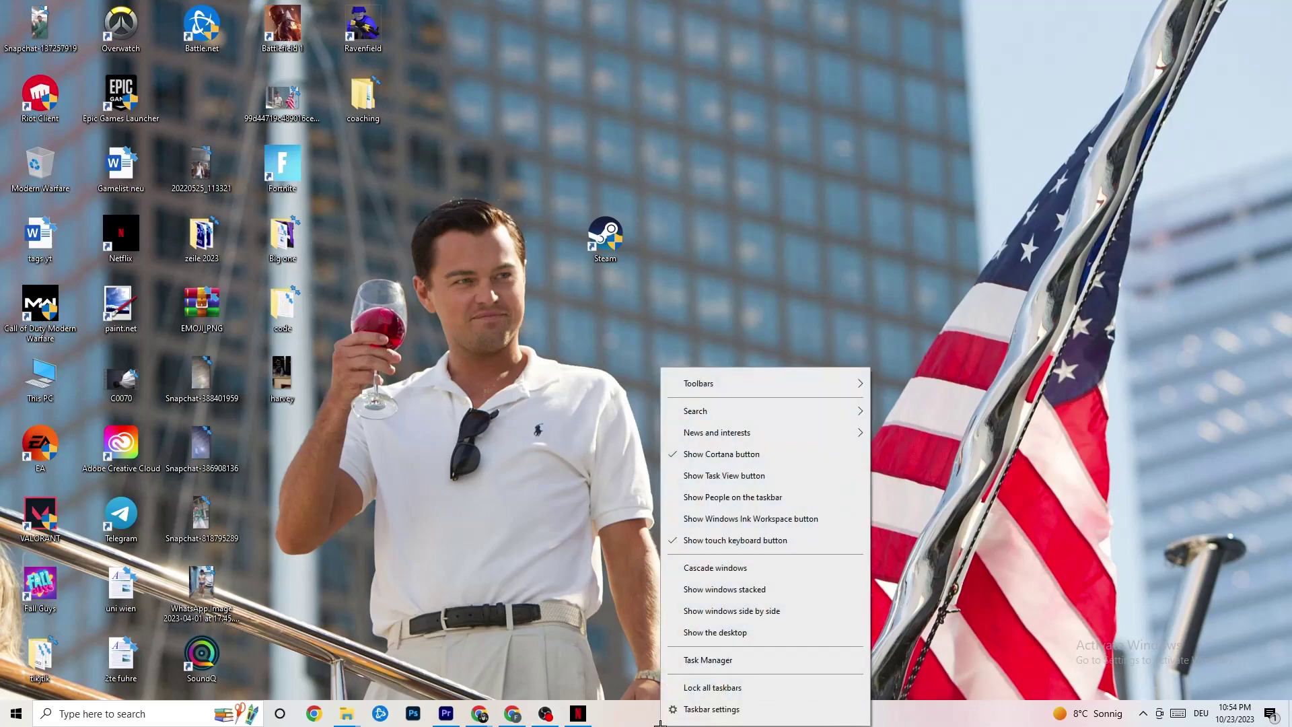
pyautogui.click(673, 661)
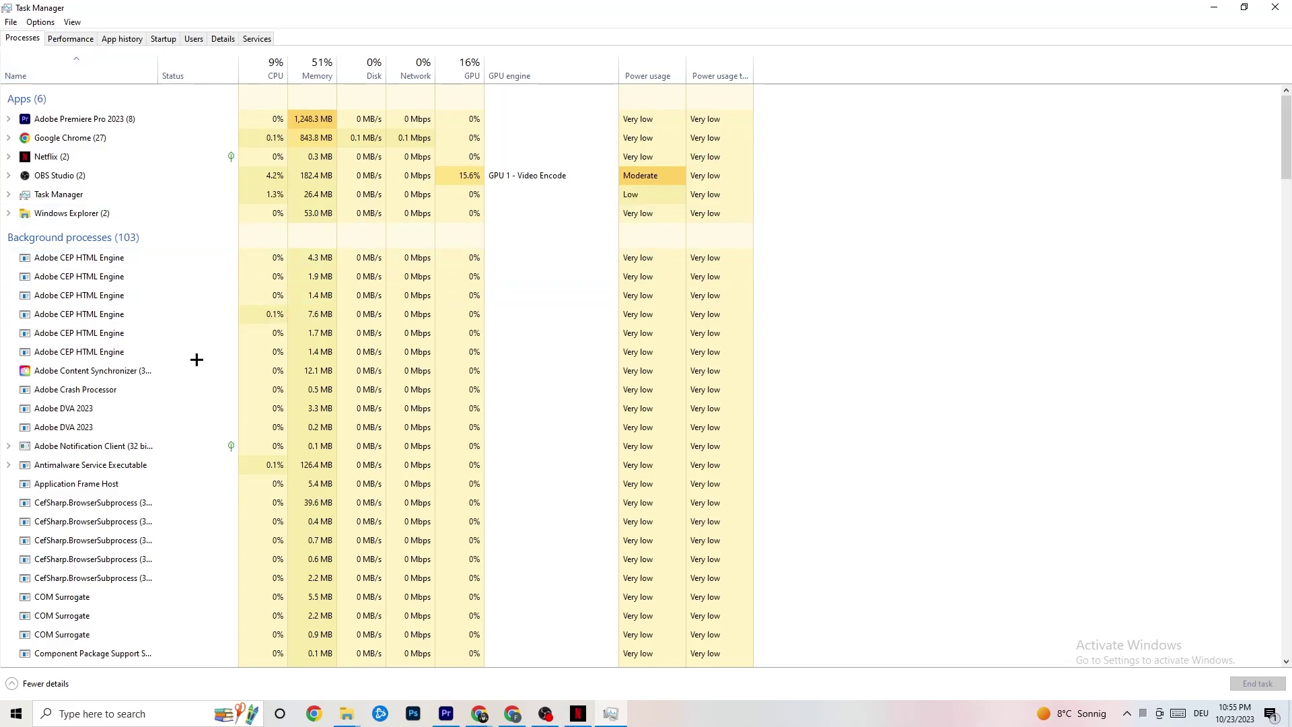
# Check the Netflix app's actions without ending it, then switch to the Details process list.
pyautogui.scroll(-7, 280, 498)
pyautogui.scroll(8, 251, 435)
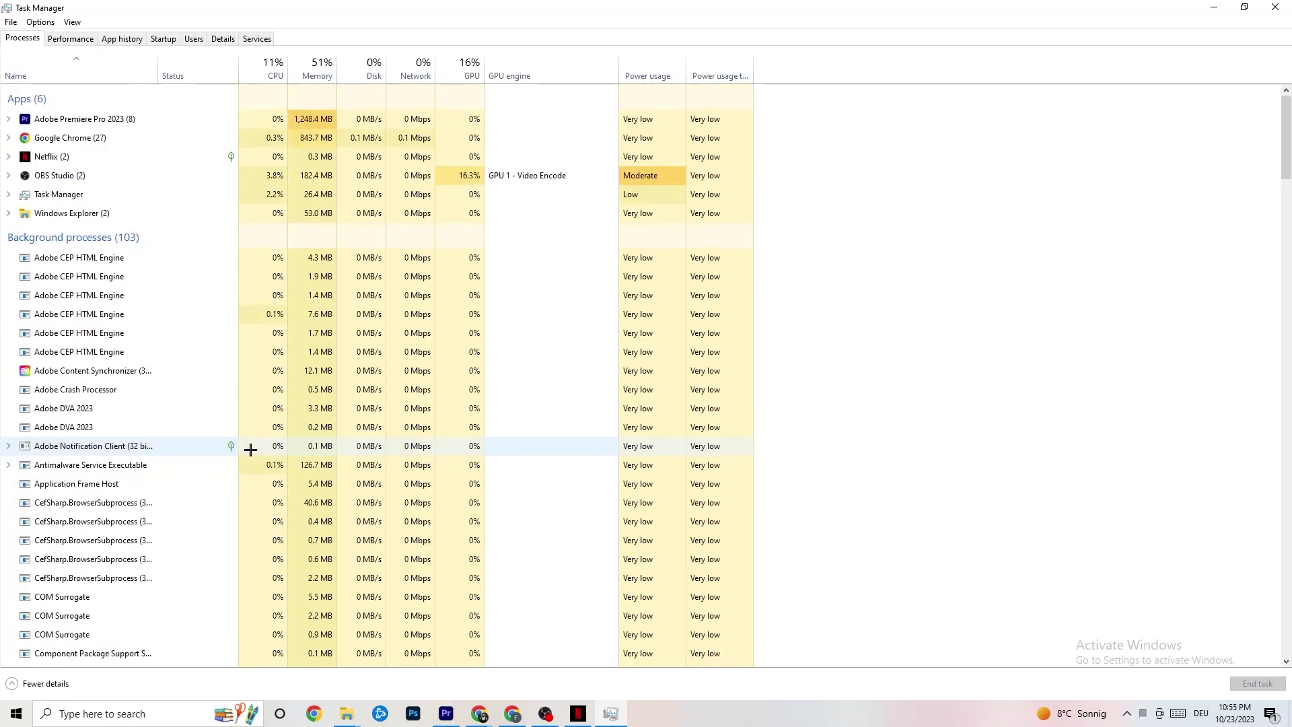
pyautogui.scroll(-3, 208, 395)
pyautogui.scroll(3, 208, 395)
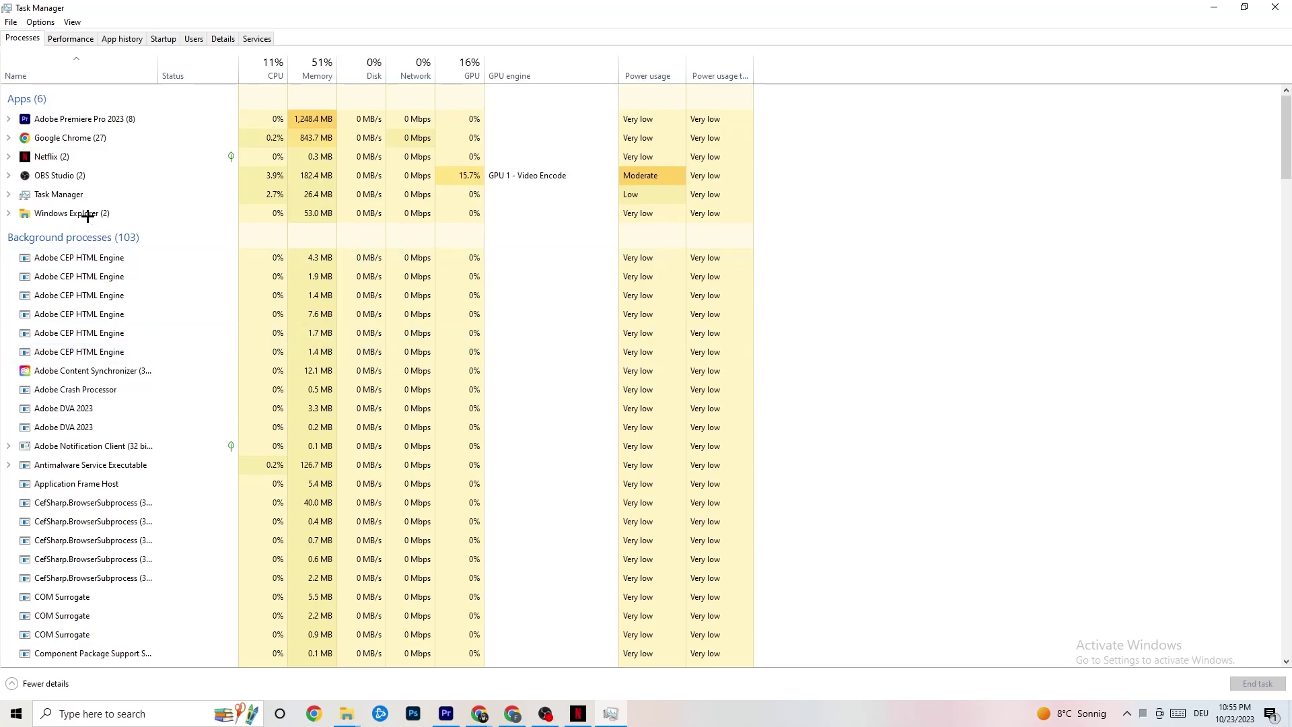
pyautogui.rightClick(86, 157)
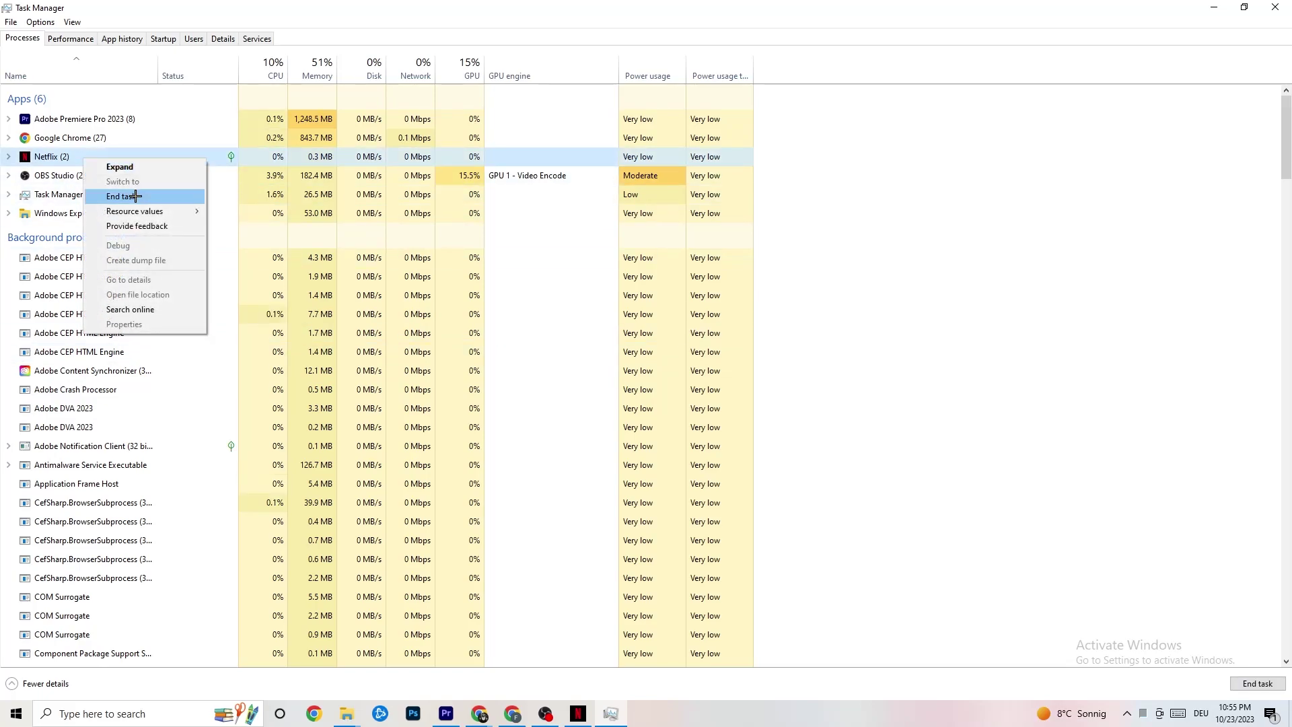
pyautogui.click(901, 316)
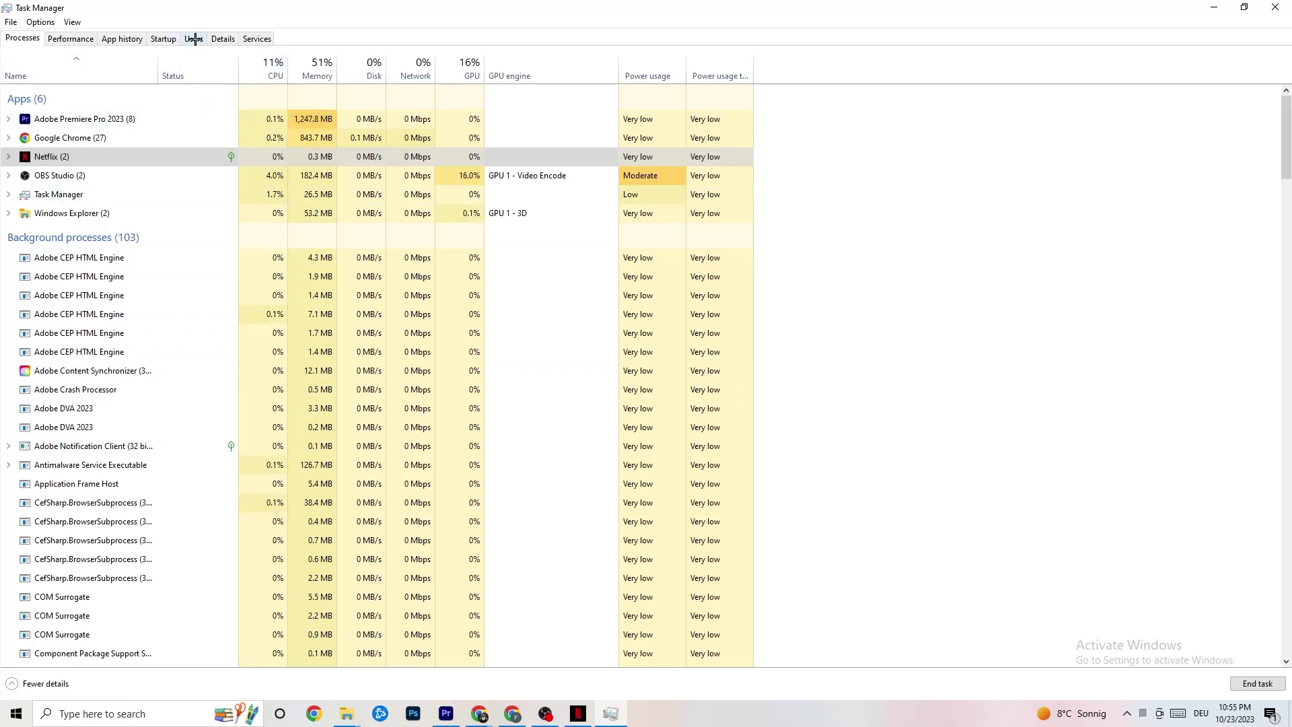
pyautogui.click(217, 38)
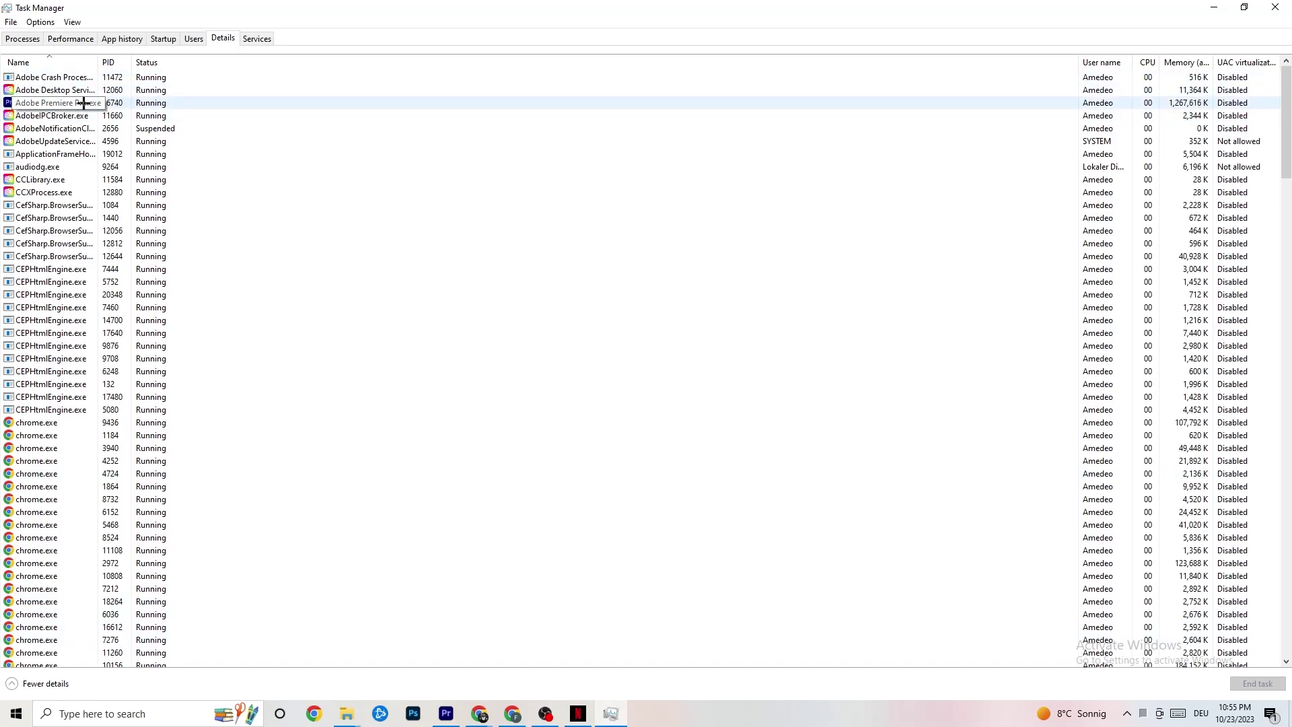
# Look at Adobe Premiere Pro's Set priority options, then switch to the Startup apps list.
pyautogui.rightClick(127, 106)
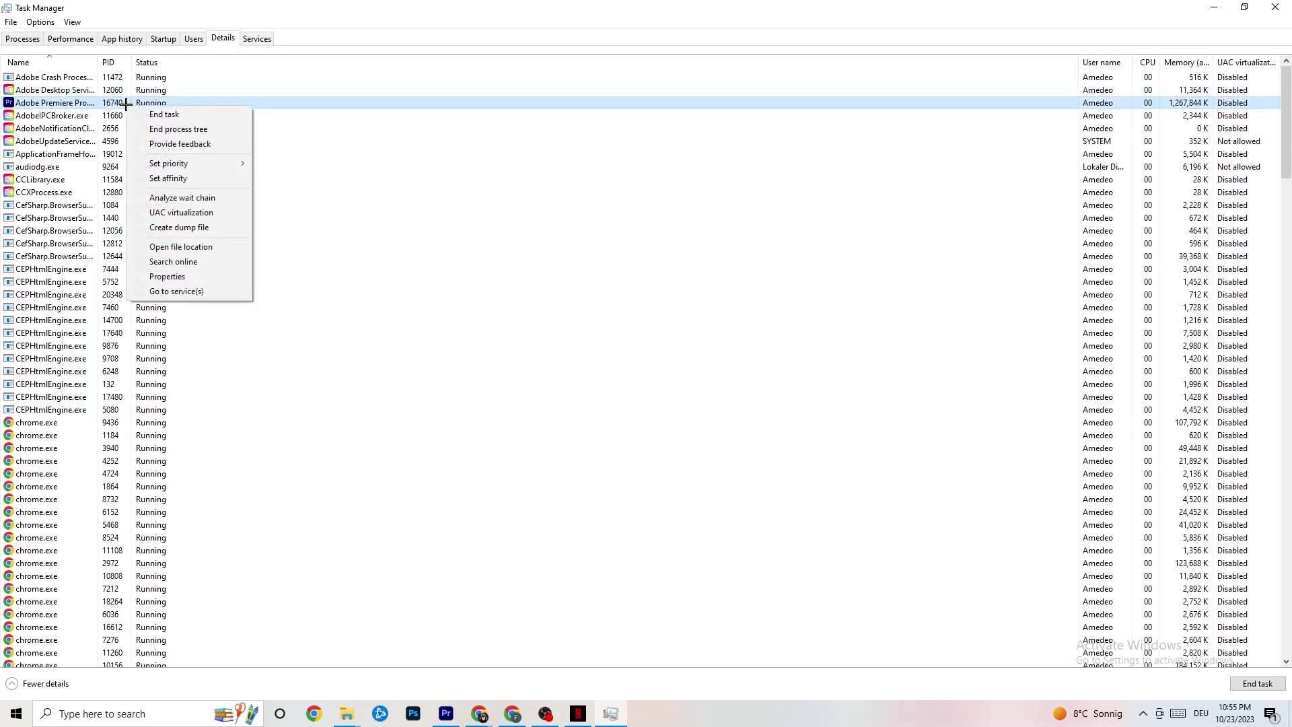
pyautogui.moveTo(200, 163)
pyautogui.click(163, 39)
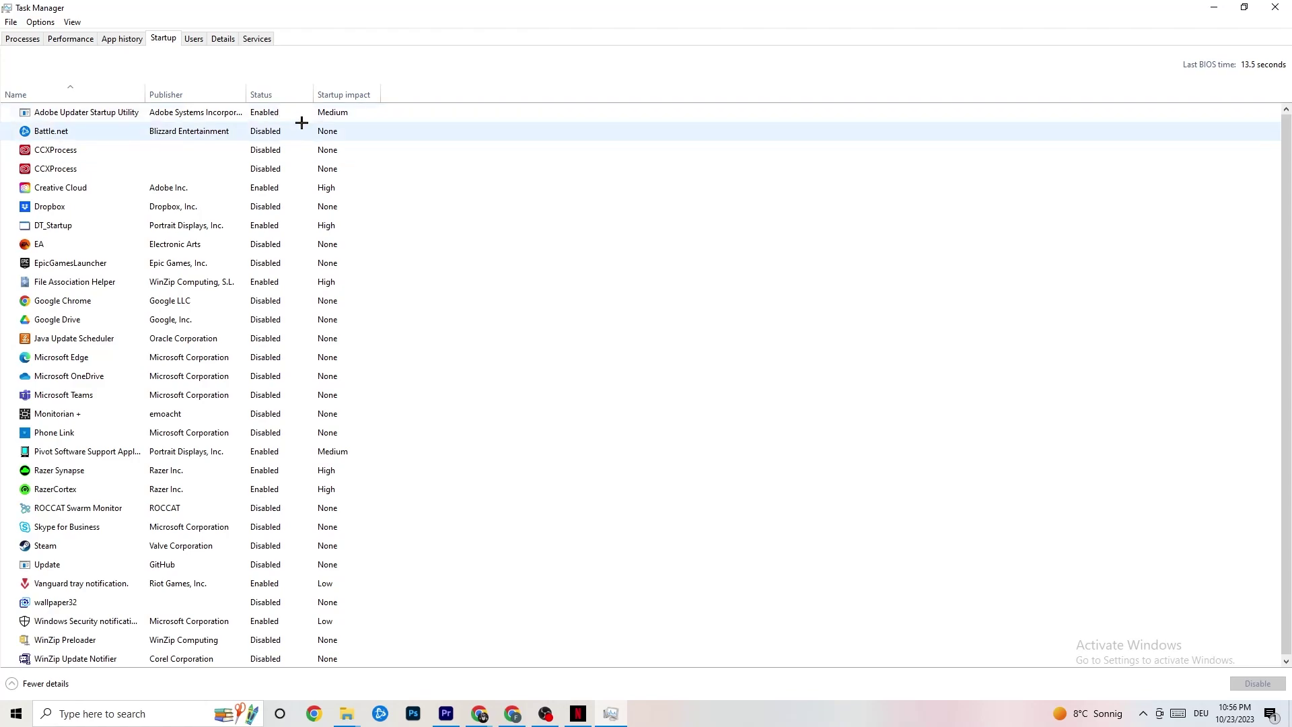
# Inspect the Google Drive and Pivot Software startup entries unchanged, then close Task Manager.
pyautogui.rightClick(186, 321)
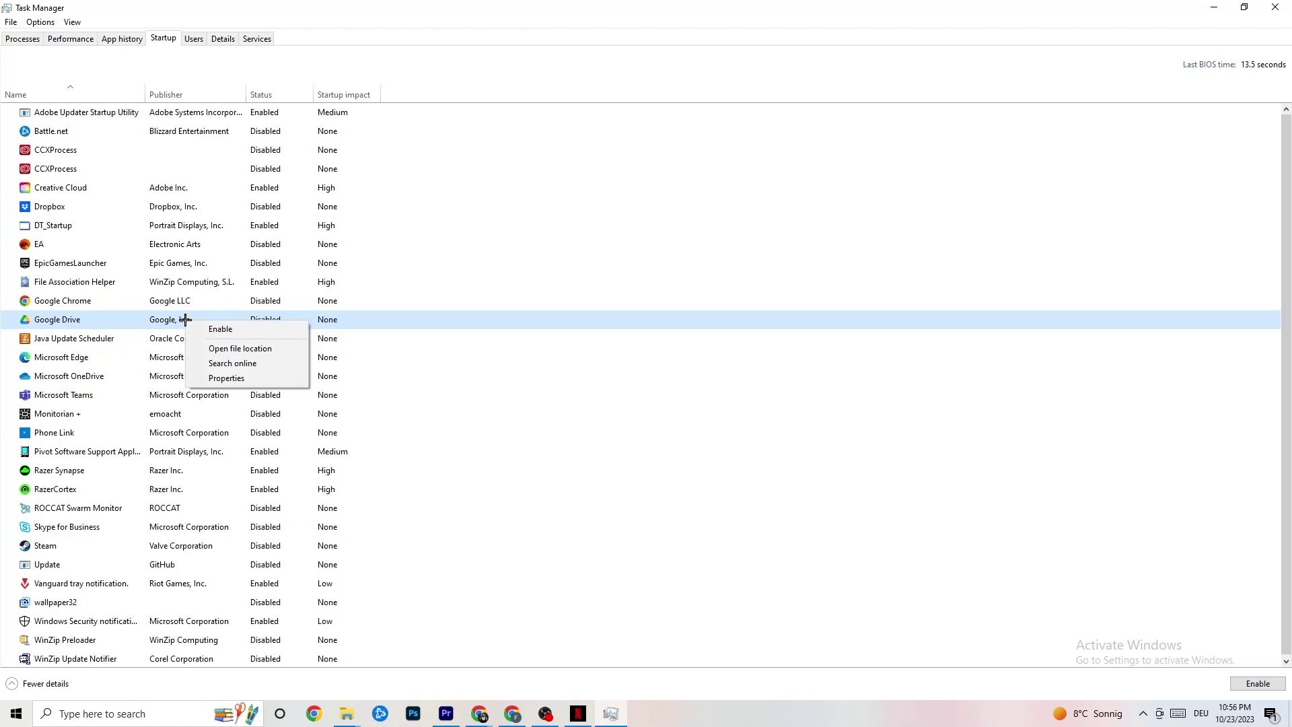
pyautogui.rightClick(257, 453)
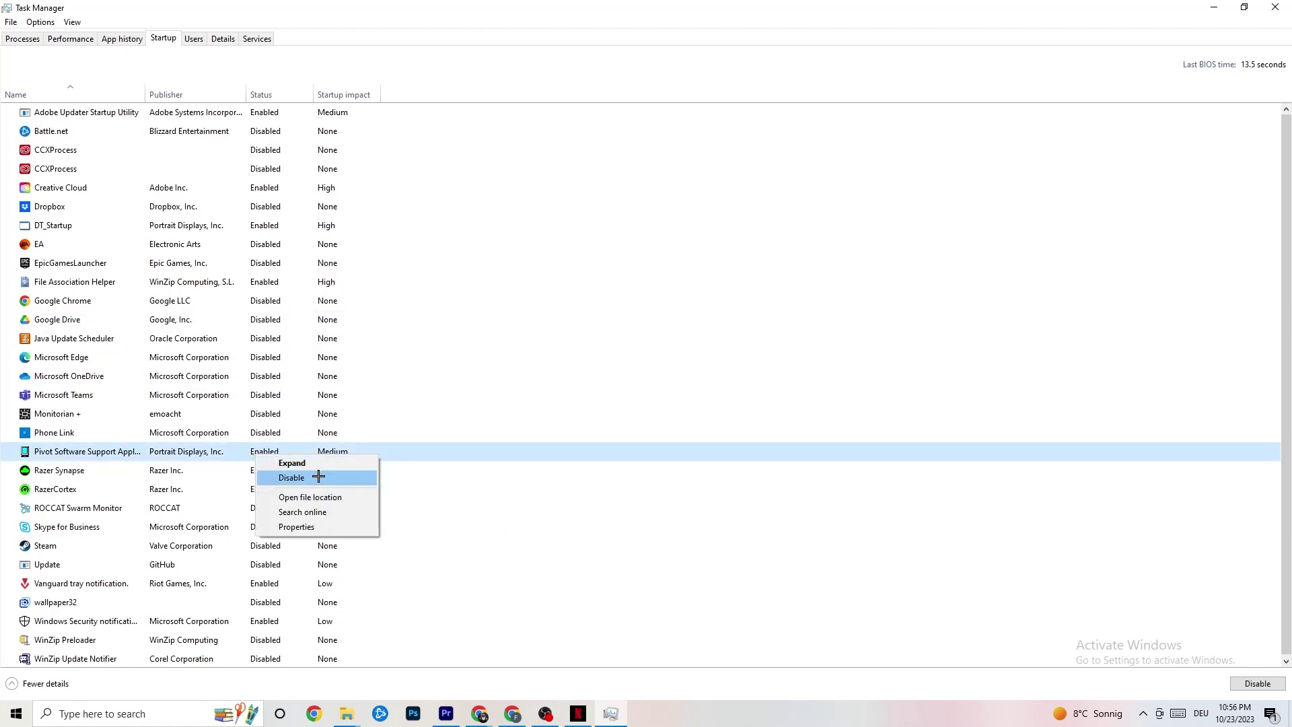
pyautogui.click(523, 22)
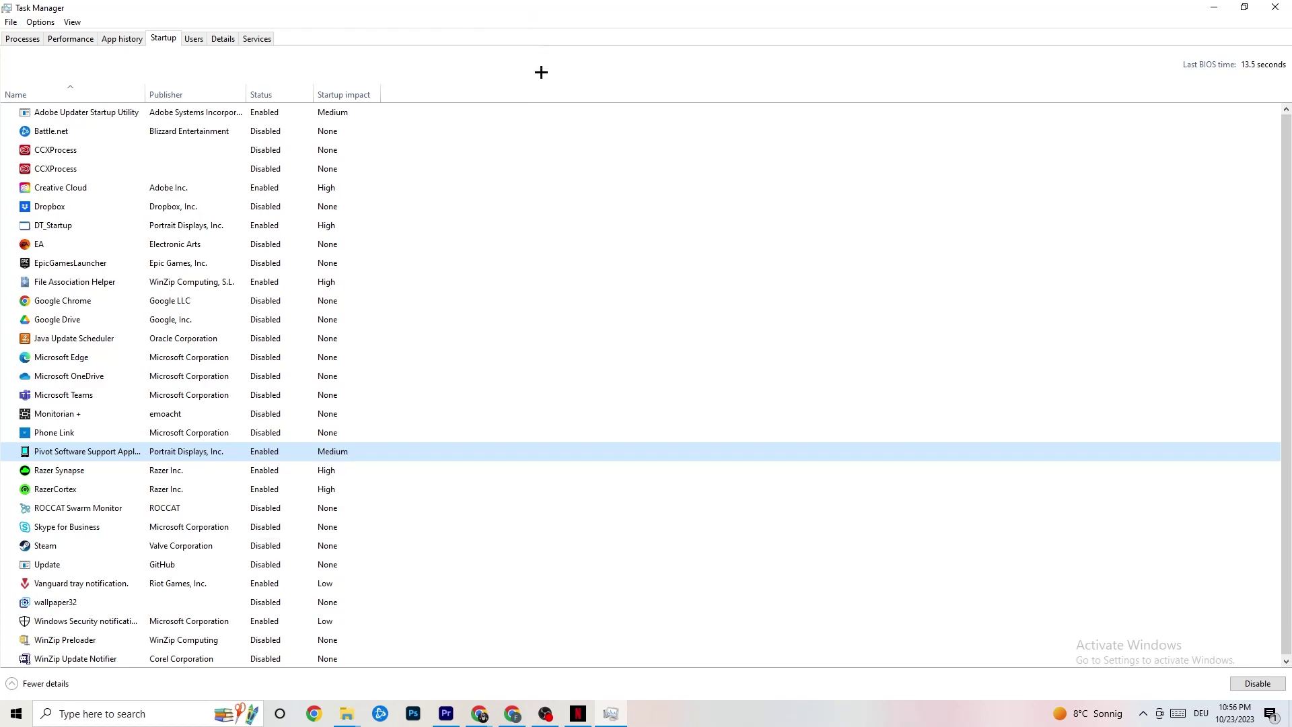
pyautogui.click(1275, 7)
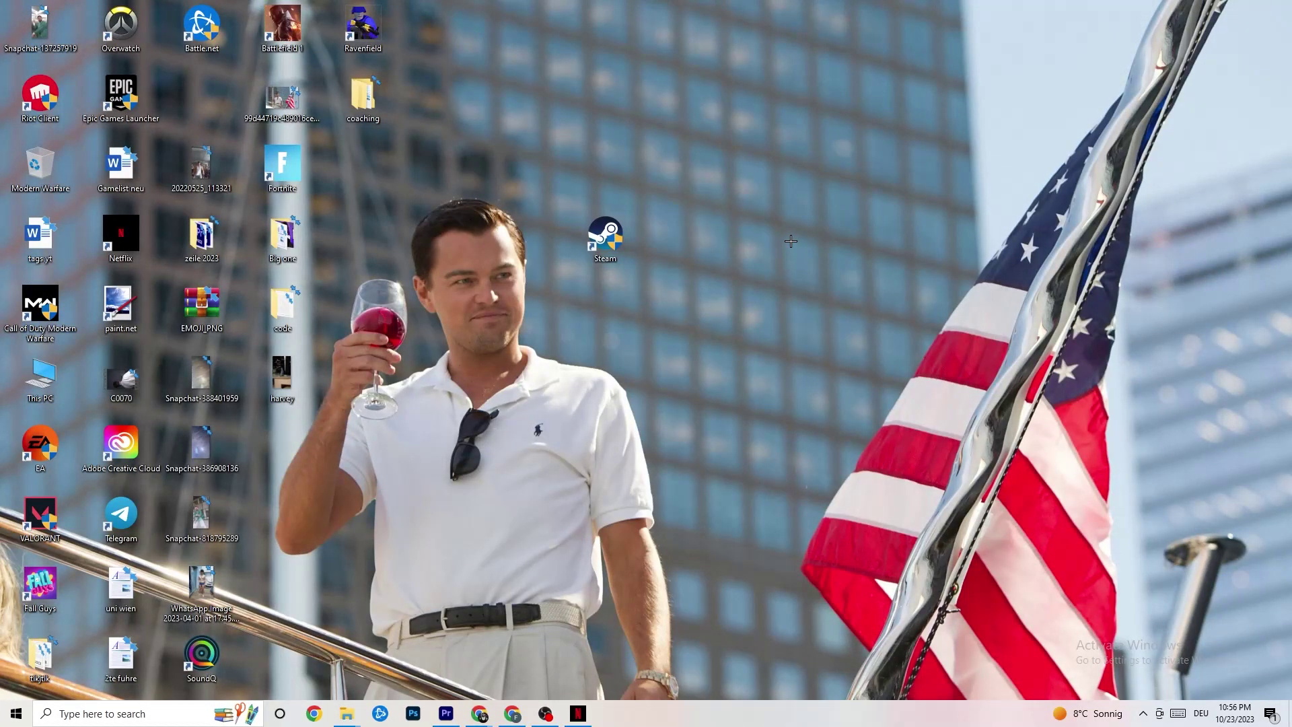